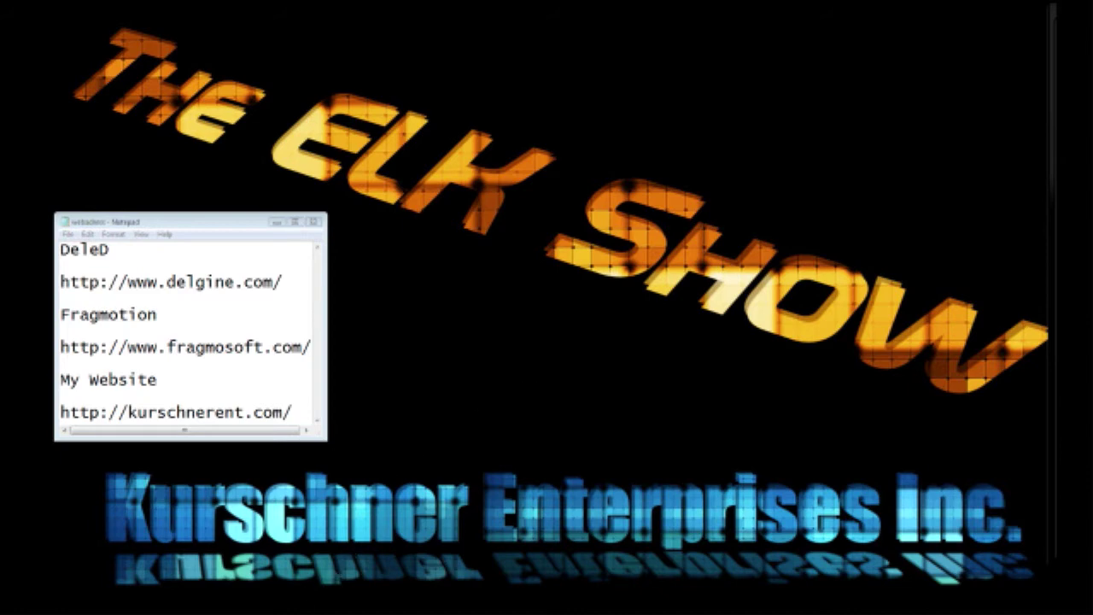
# - Switch to the web browser and examine the Delgine site's DeleD plugin categories and its list of importer plugins
pyautogui.click(213, 612)
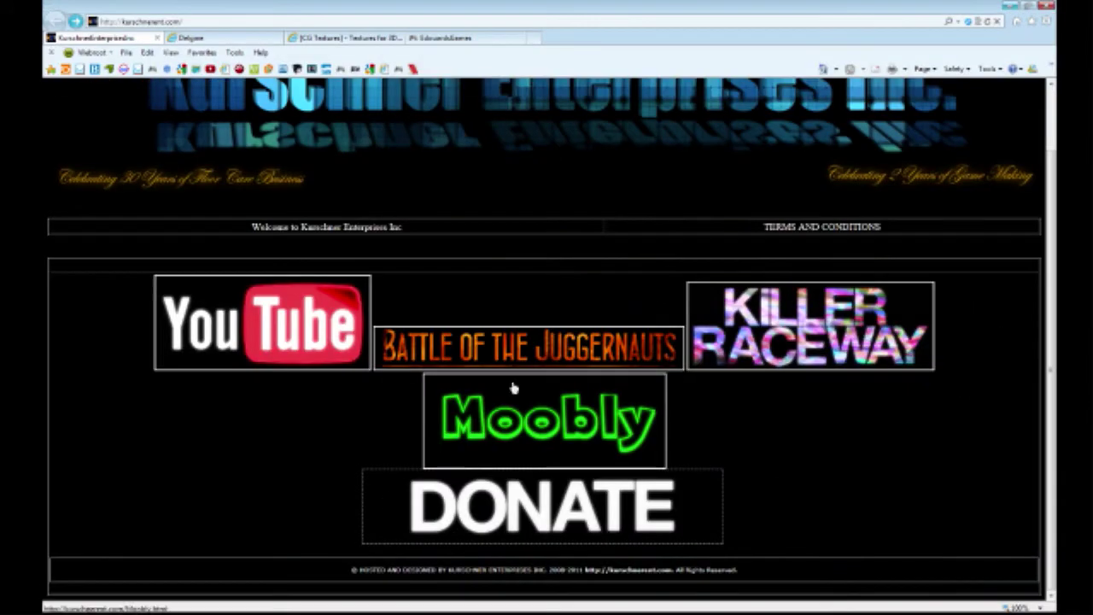
pyautogui.click(233, 40)
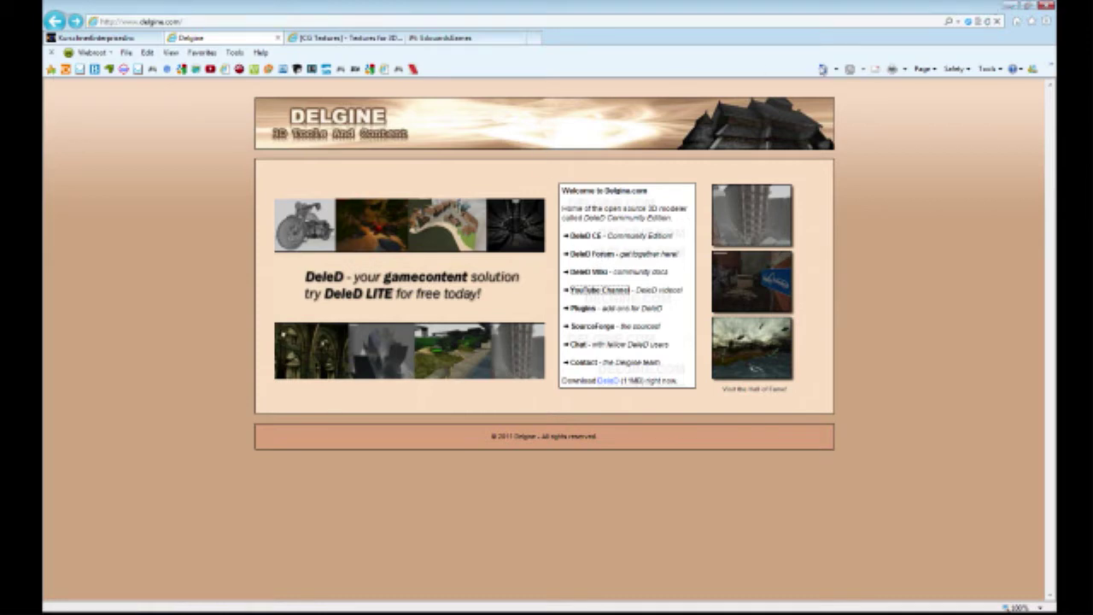
pyautogui.click(584, 309)
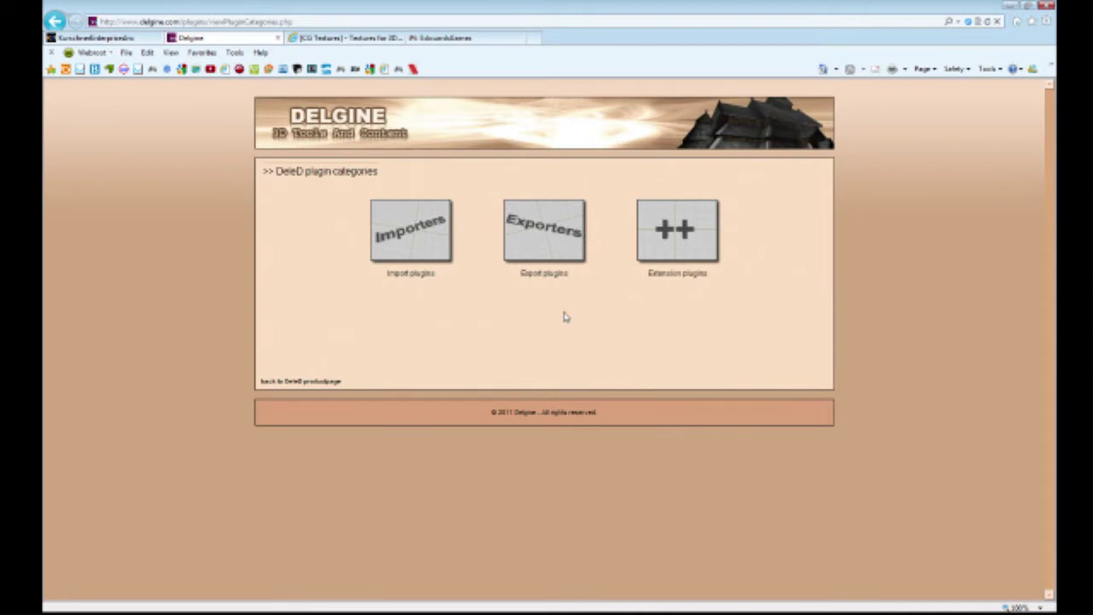
pyautogui.click(405, 238)
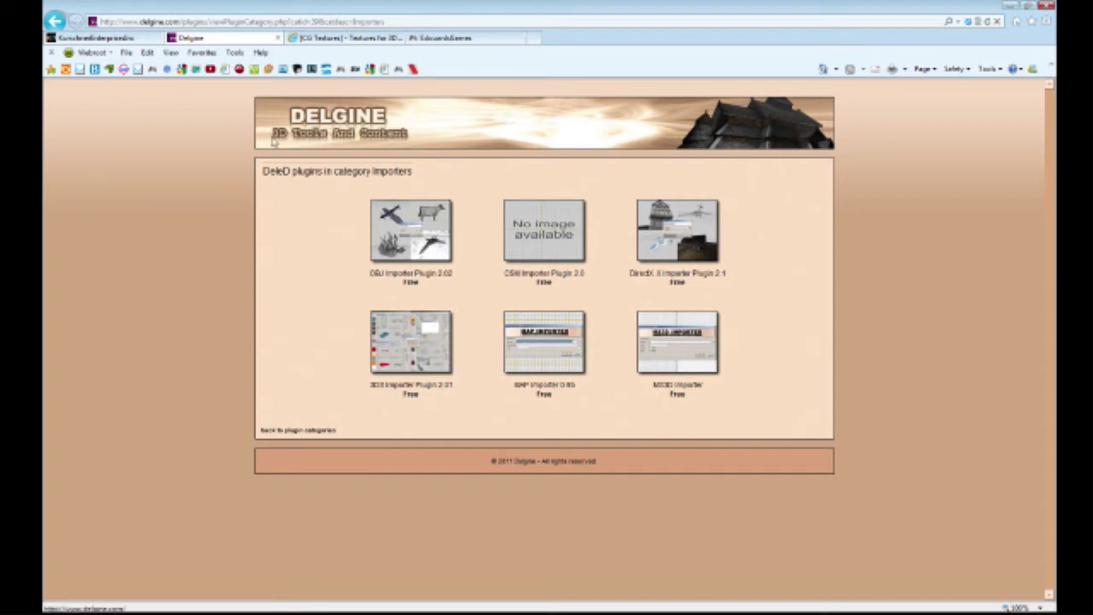
pyautogui.click(55, 20)
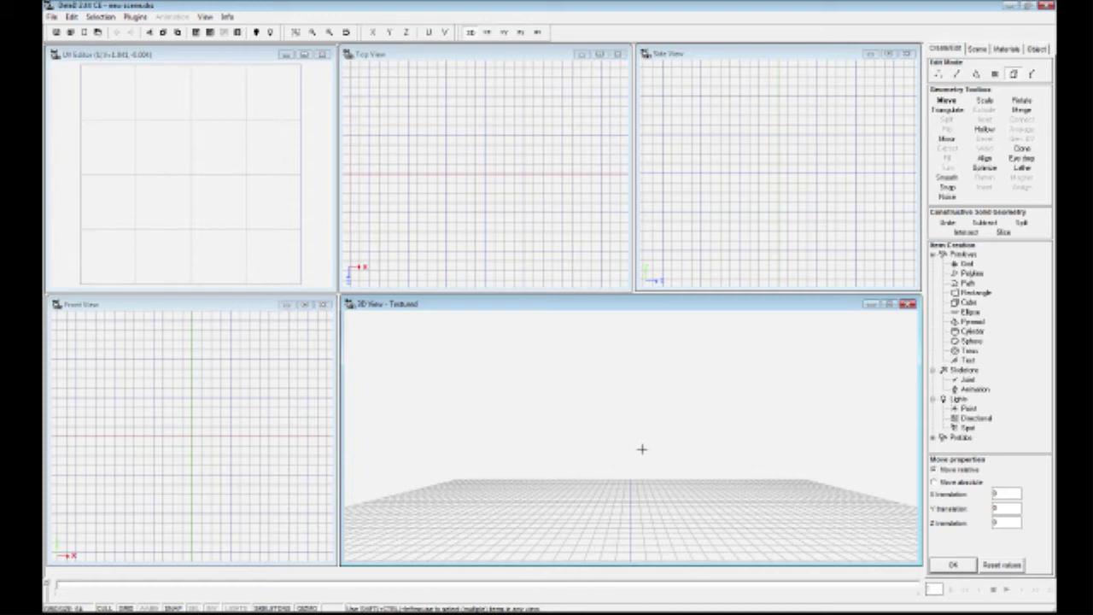
pyautogui.moveTo(641, 449)
pyautogui.mouseDown(button='right')
pyautogui.moveTo(639, 483)
pyautogui.moveTo(683, 470)
pyautogui.moveTo(671, 495)
pyautogui.moveTo(642, 449)
pyautogui.mouseUp(button='right')
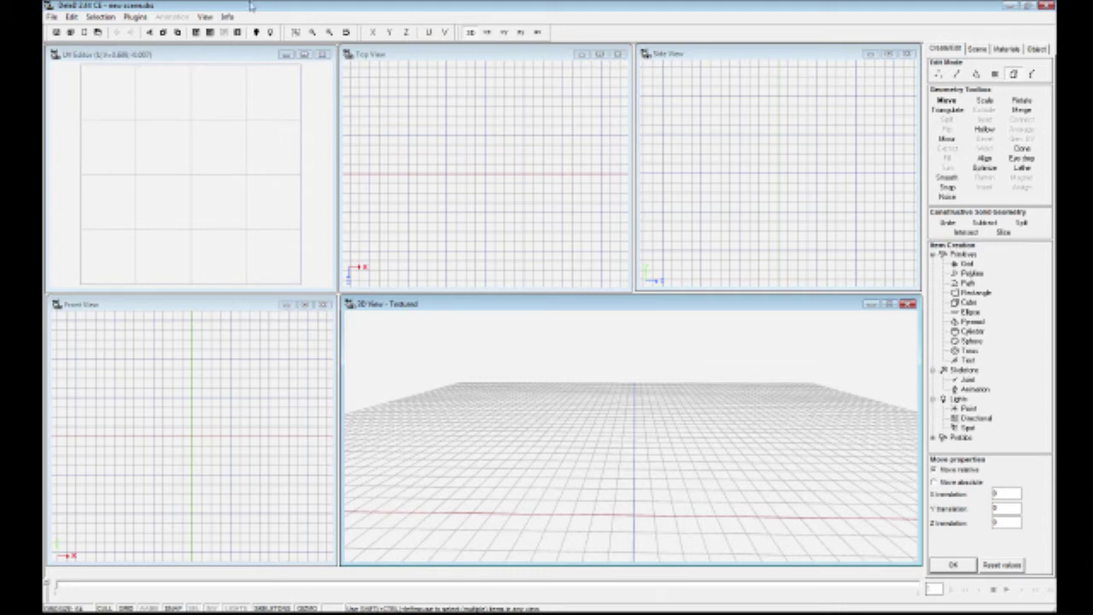
pyautogui.click(205, 18)
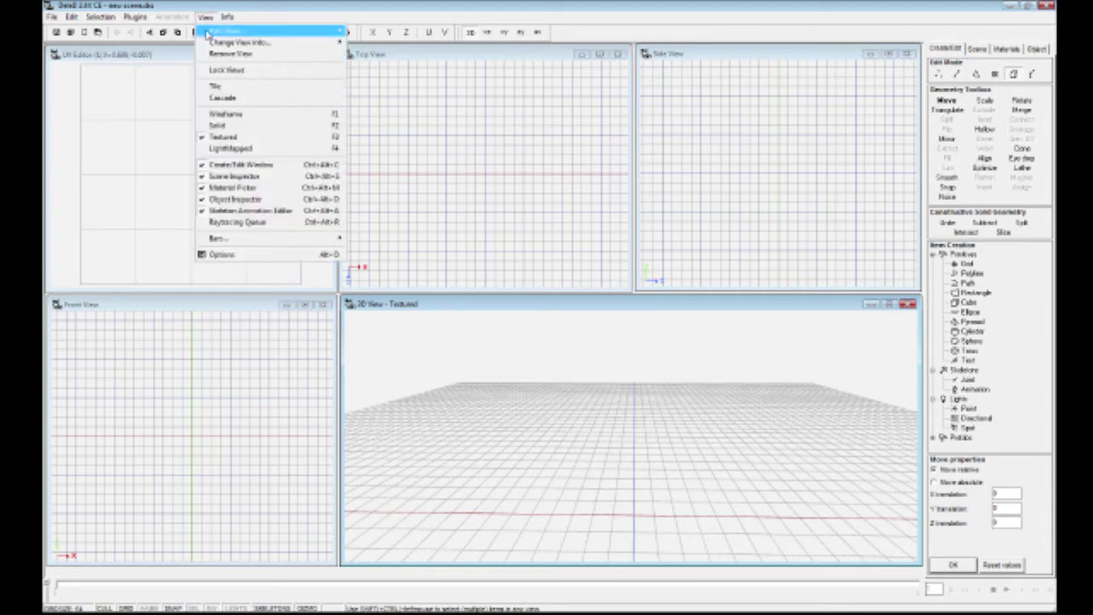
pyautogui.moveTo(208, 32)
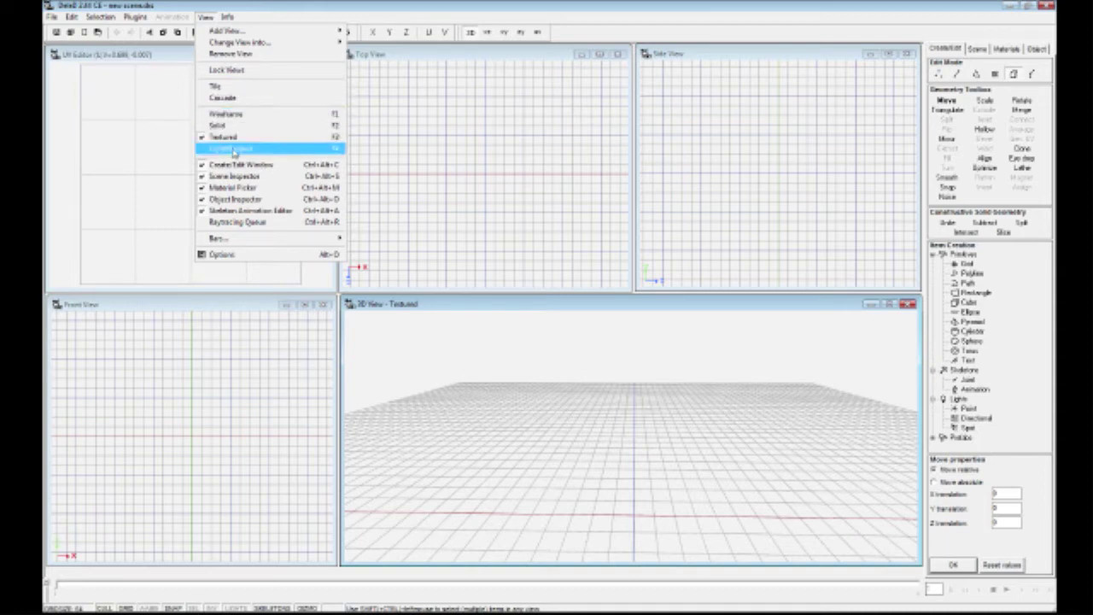
pyautogui.click(455, 57)
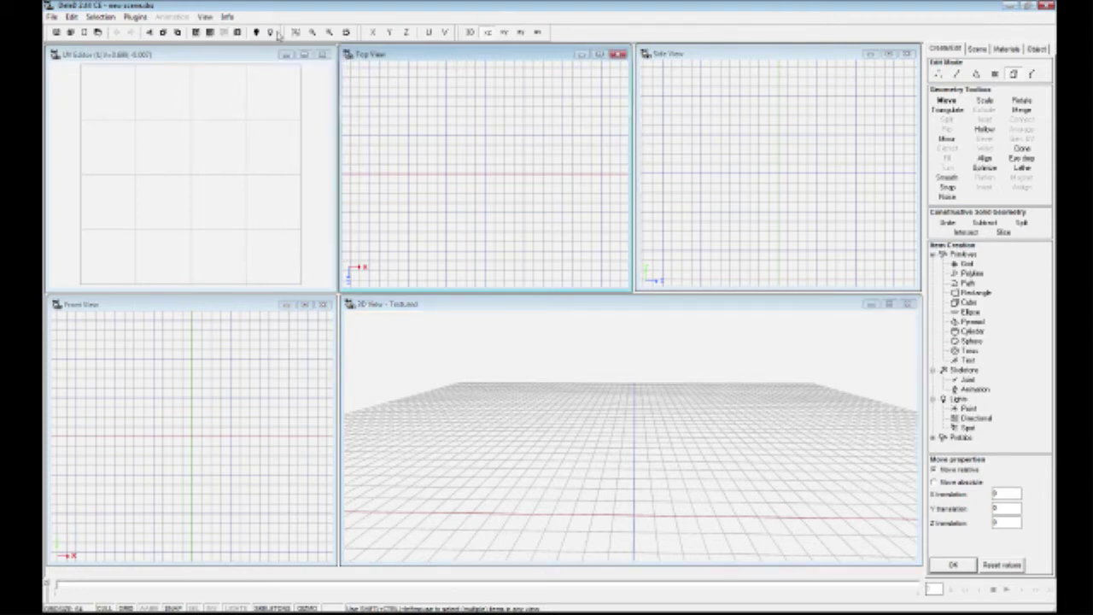
# - Examine the program options for Environment, Defaults, Colors, Lightmapper and CSG
pyautogui.click(205, 18)
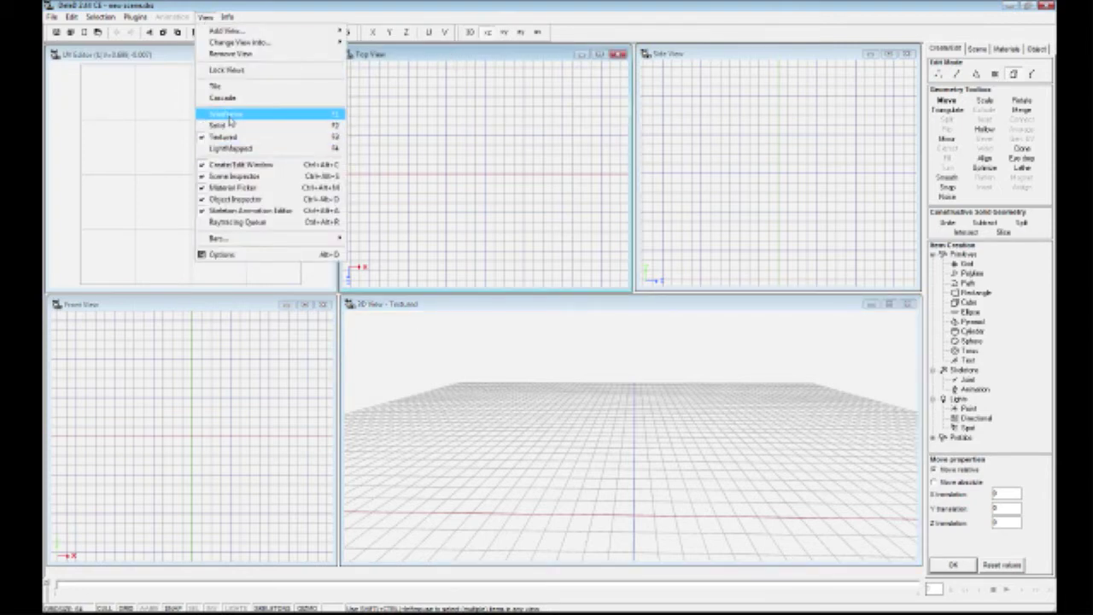
pyautogui.click(229, 254)
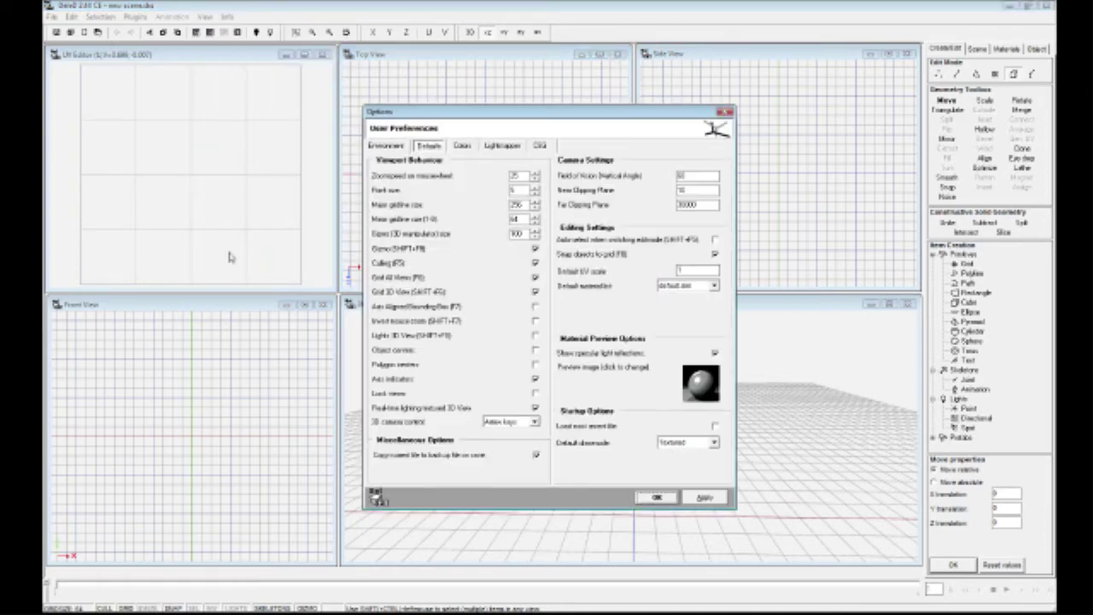
pyautogui.click(387, 146)
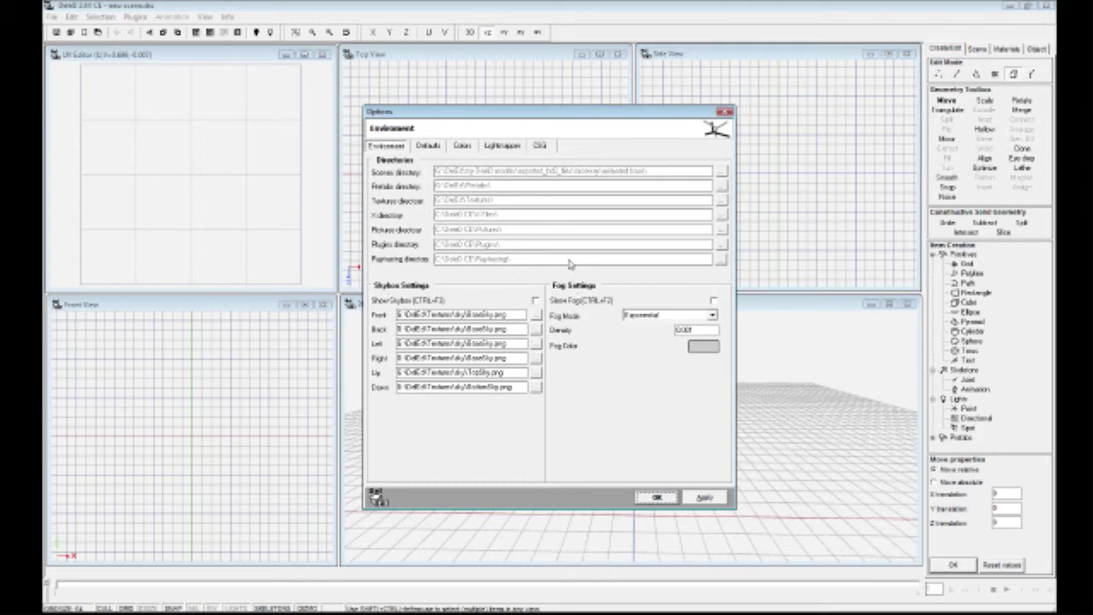
pyautogui.click(427, 145)
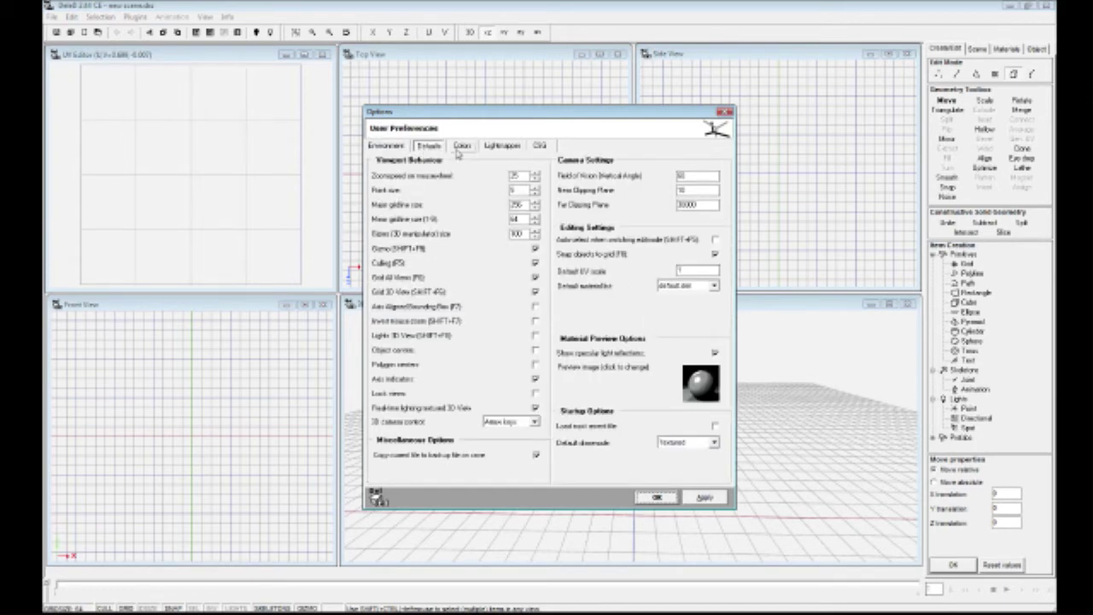
pyautogui.click(461, 147)
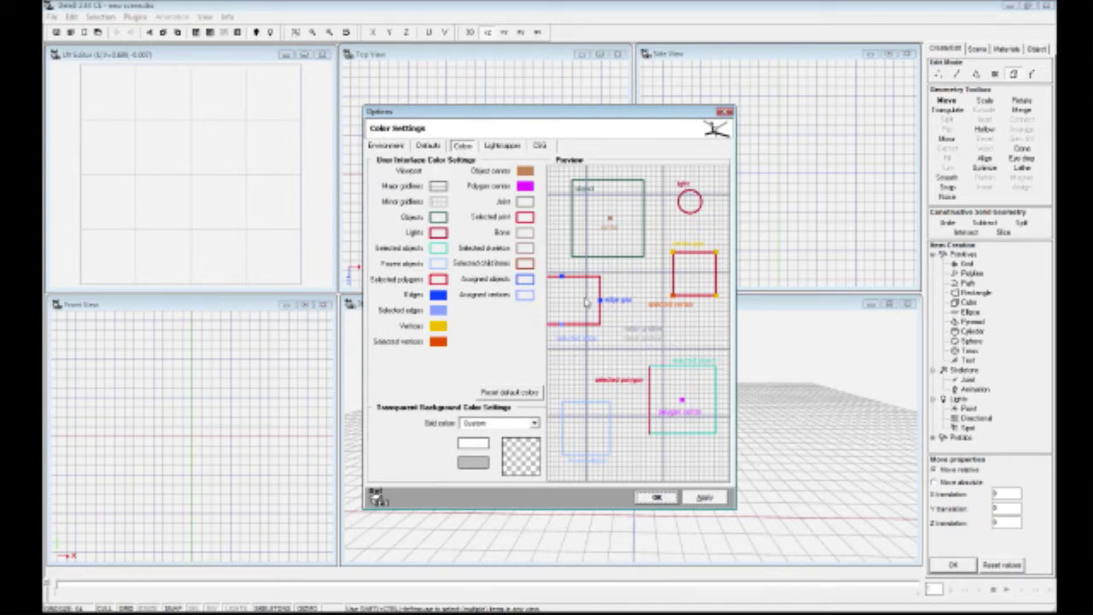
pyautogui.click(503, 146)
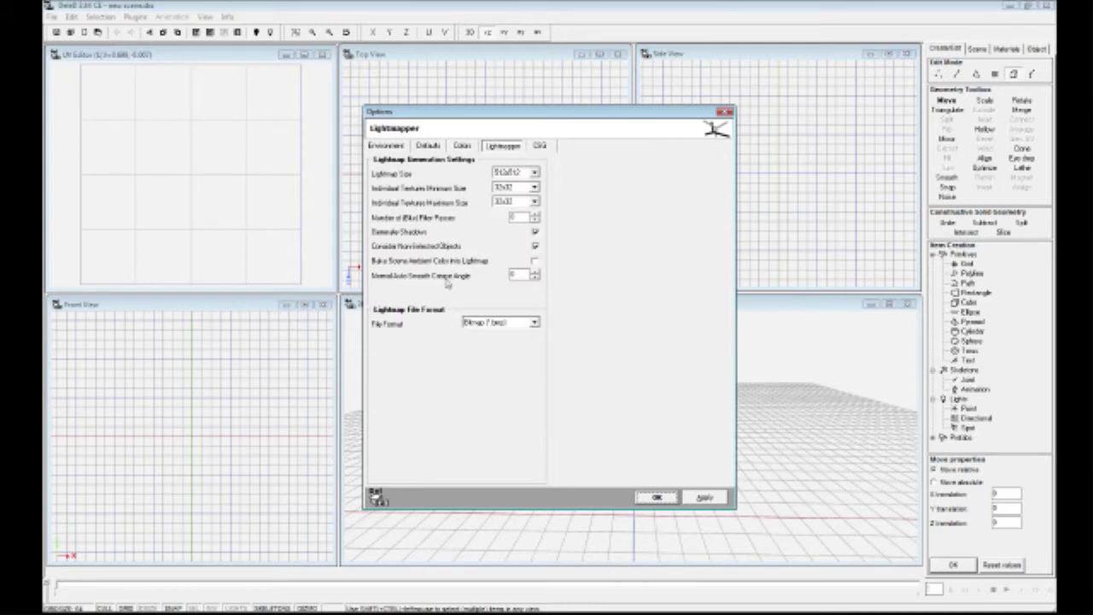
pyautogui.click(538, 147)
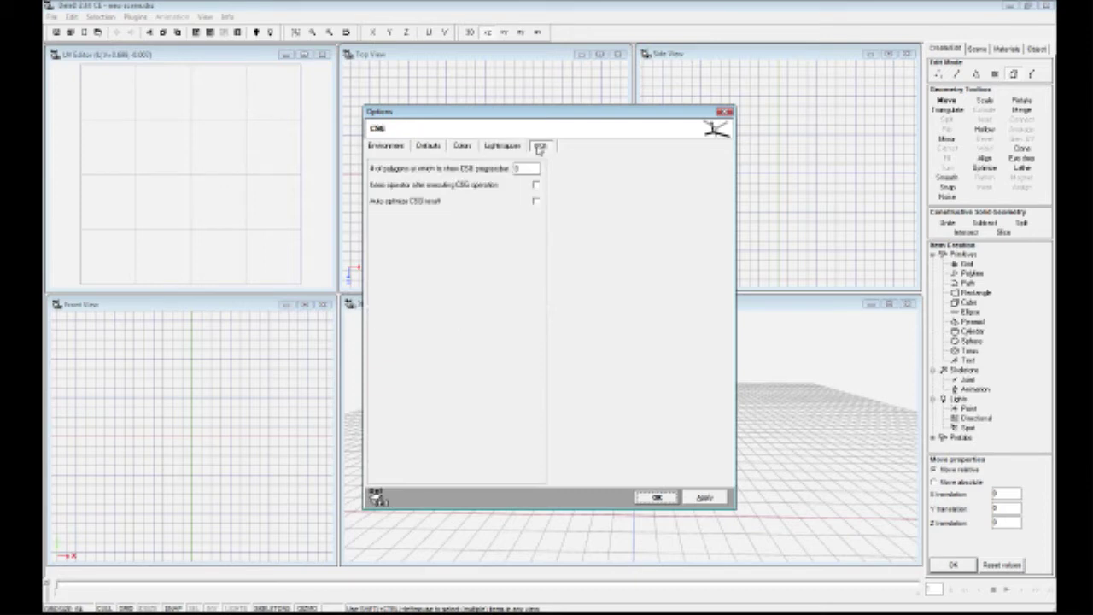
pyautogui.click(387, 147)
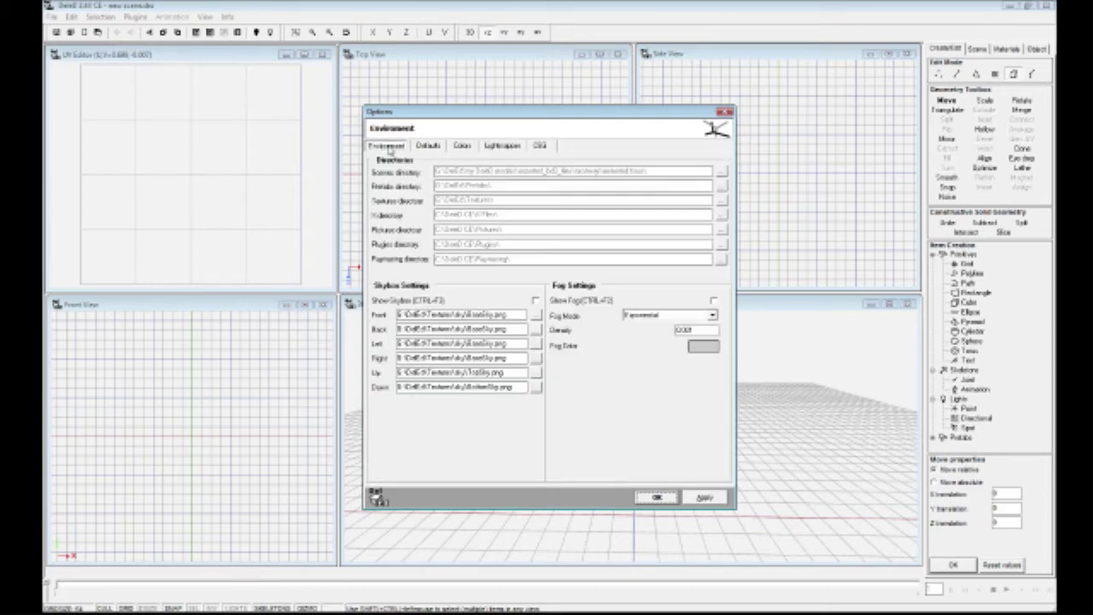
pyautogui.click(667, 498)
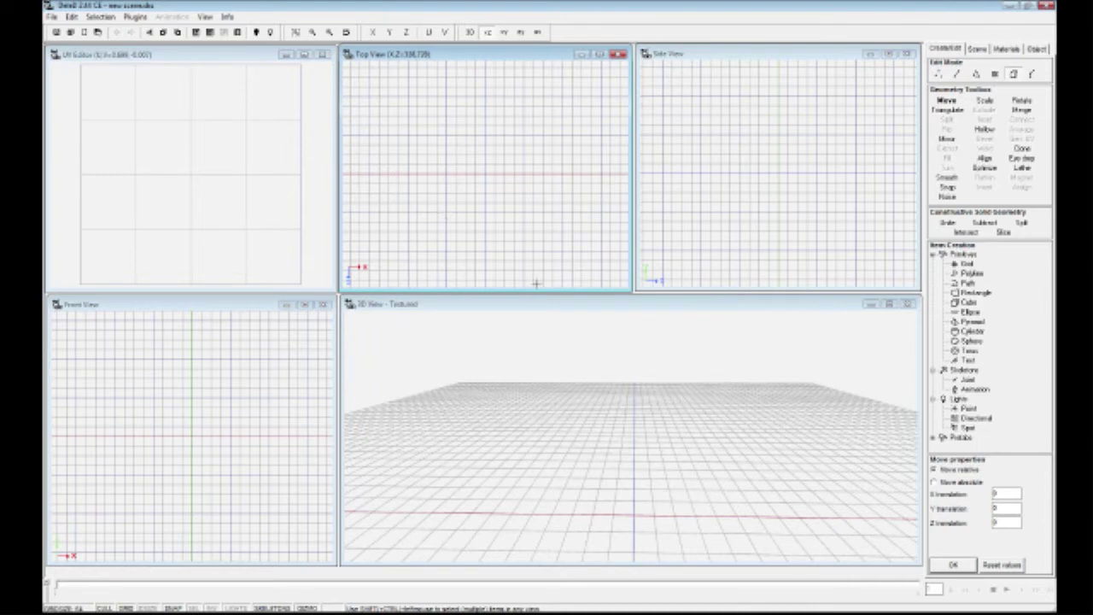
# - Create a cube primitive with the default dimensions at the origin, placing it in the Top view
pyautogui.moveTo(666, 395); pyautogui.dragTo(630, 417)
pyautogui.moveTo(726, 398); pyautogui.dragTo(779, 420, button='middle')
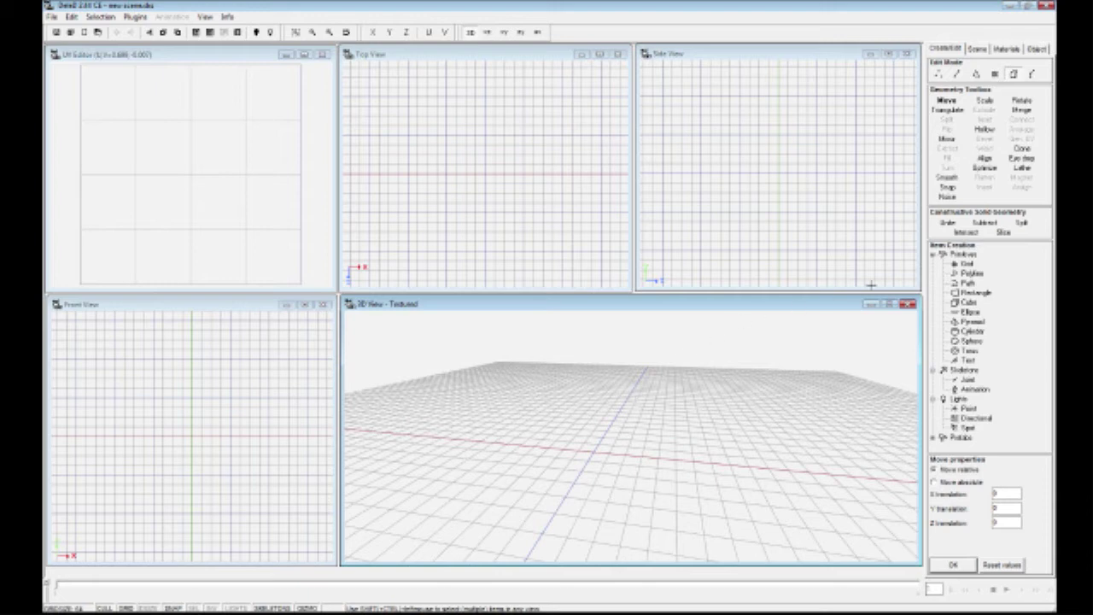
pyautogui.click(967, 302)
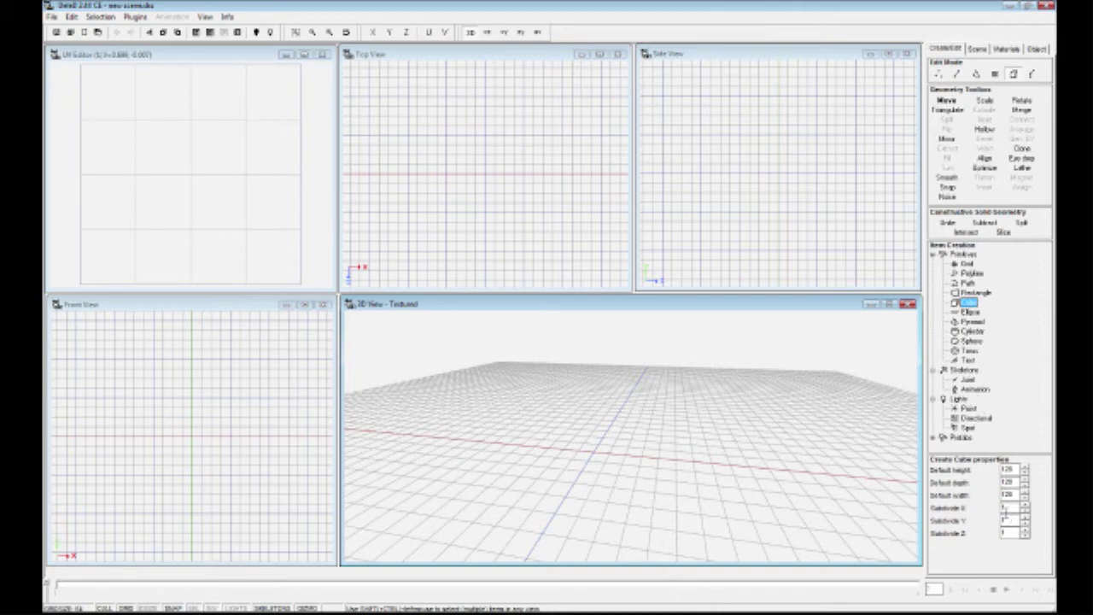
pyautogui.click(483, 172)
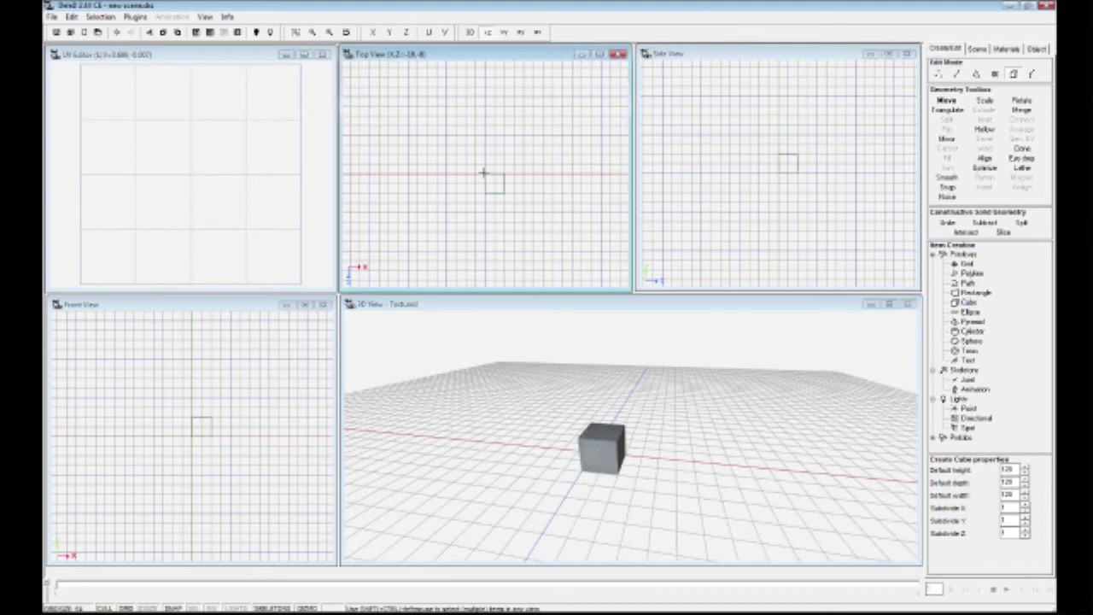
pyautogui.click(644, 458)
pyautogui.moveTo(644, 459)
pyautogui.mouseDown(button='right')
pyautogui.moveTo(617, 458)
pyautogui.moveTo(651, 465)
pyautogui.mouseUp(button='right')
pyautogui.scroll(5, 635, 459)
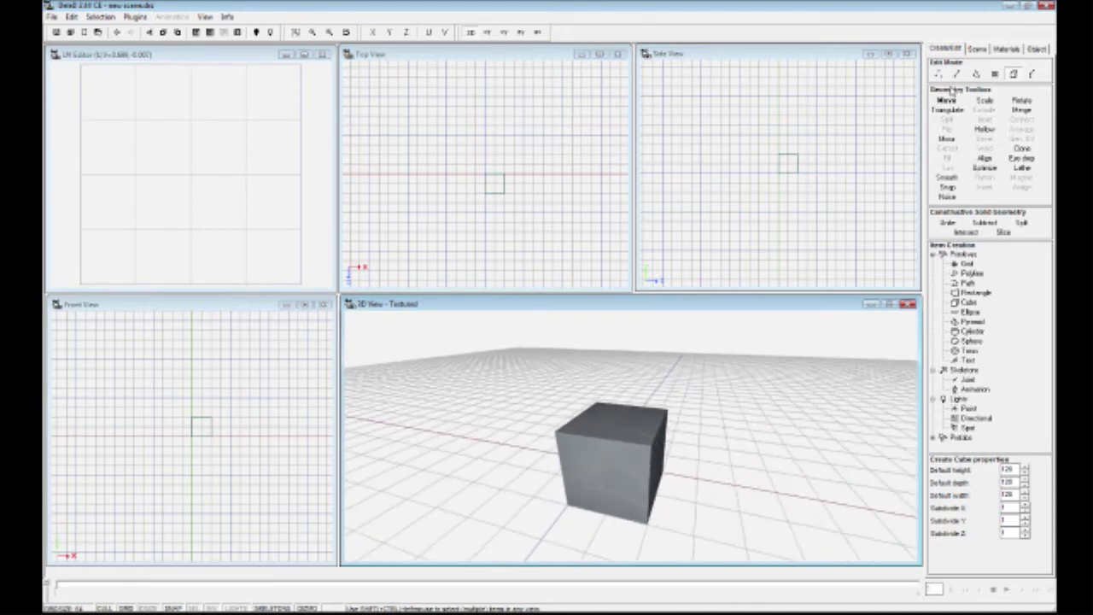
# - Select the cube in the 3D view and examine its properties in the Object Inspector
pyautogui.click(1036, 49)
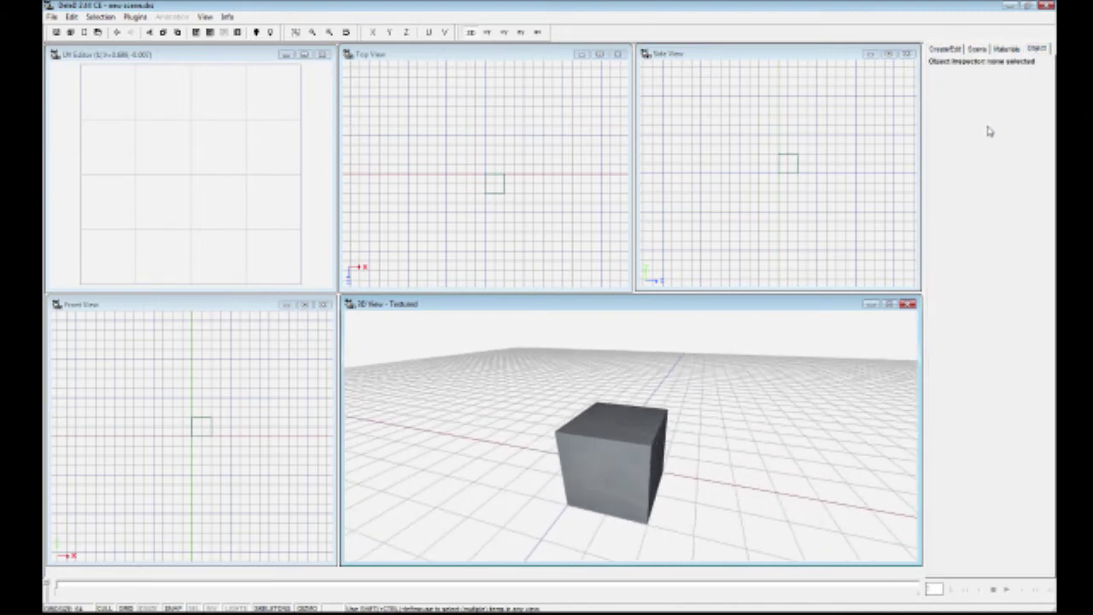
pyautogui.click(945, 49)
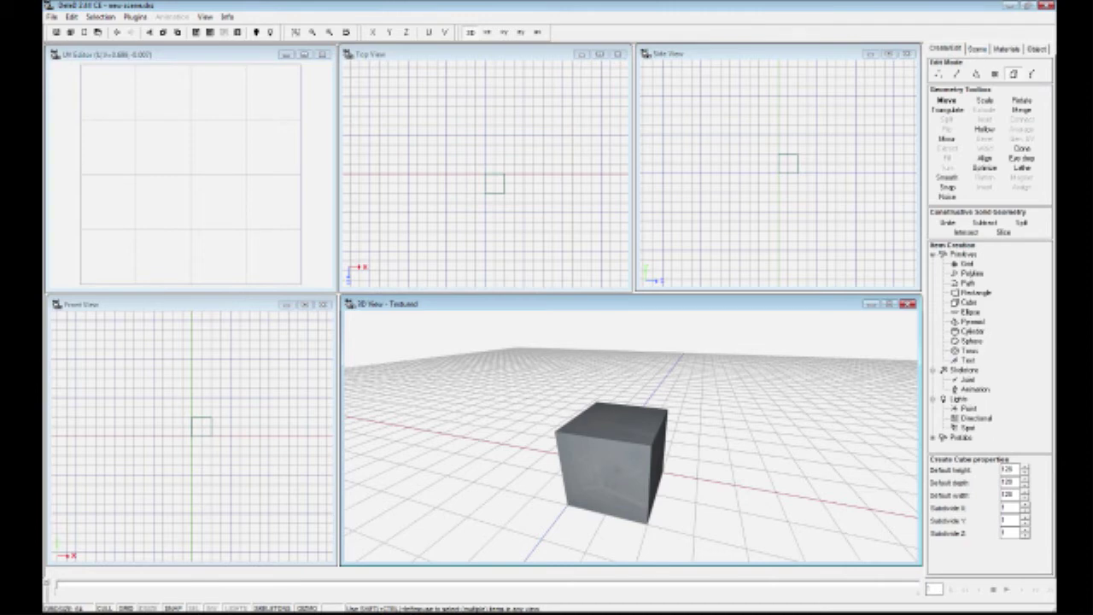
pyautogui.click(613, 468)
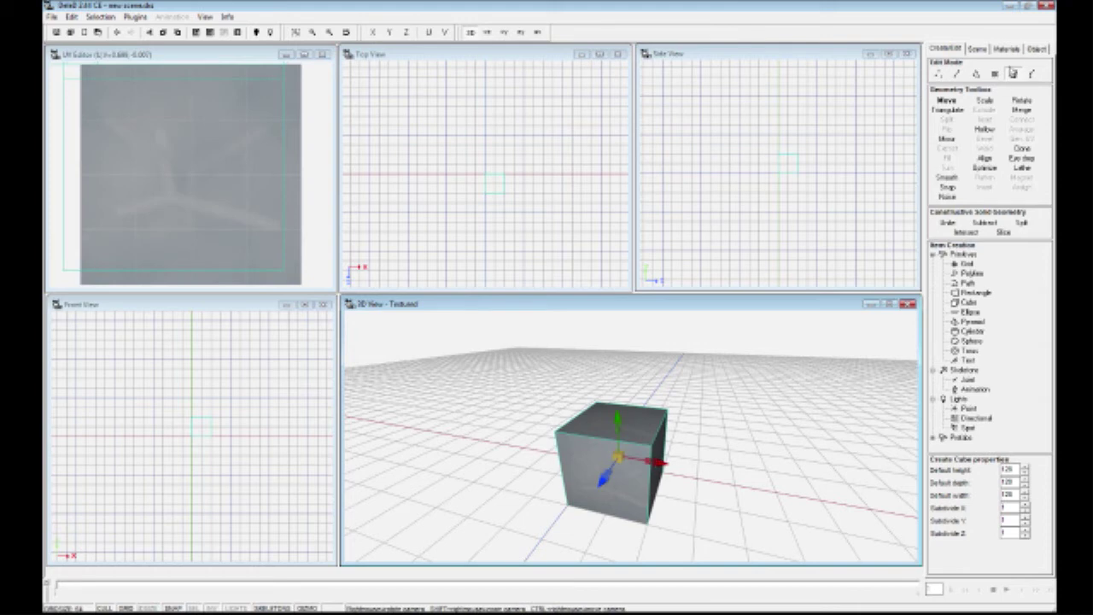
pyautogui.click(1037, 49)
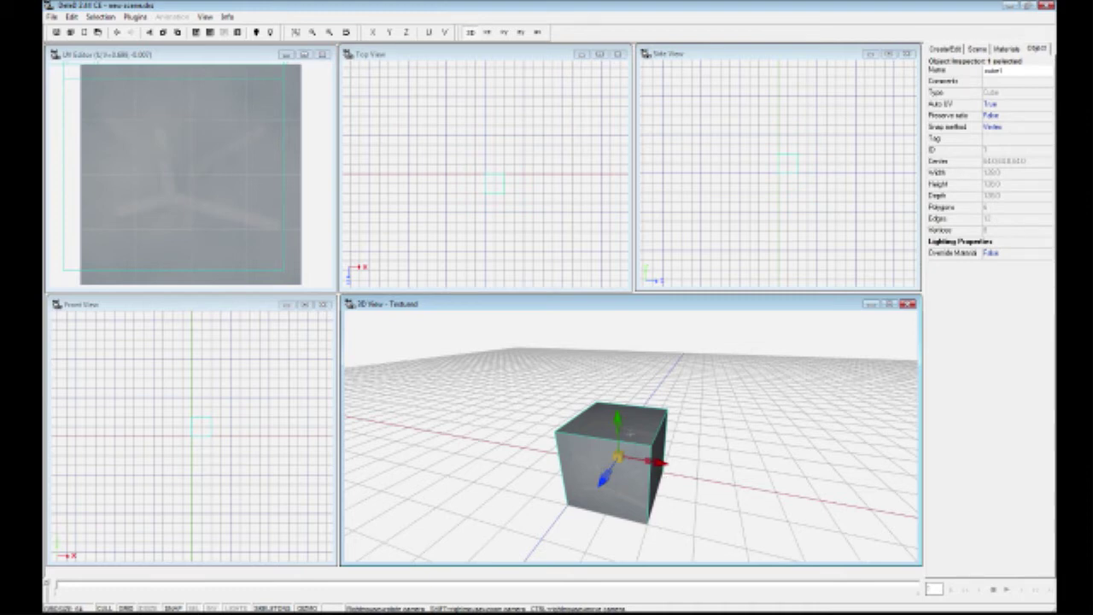
pyautogui.click(946, 49)
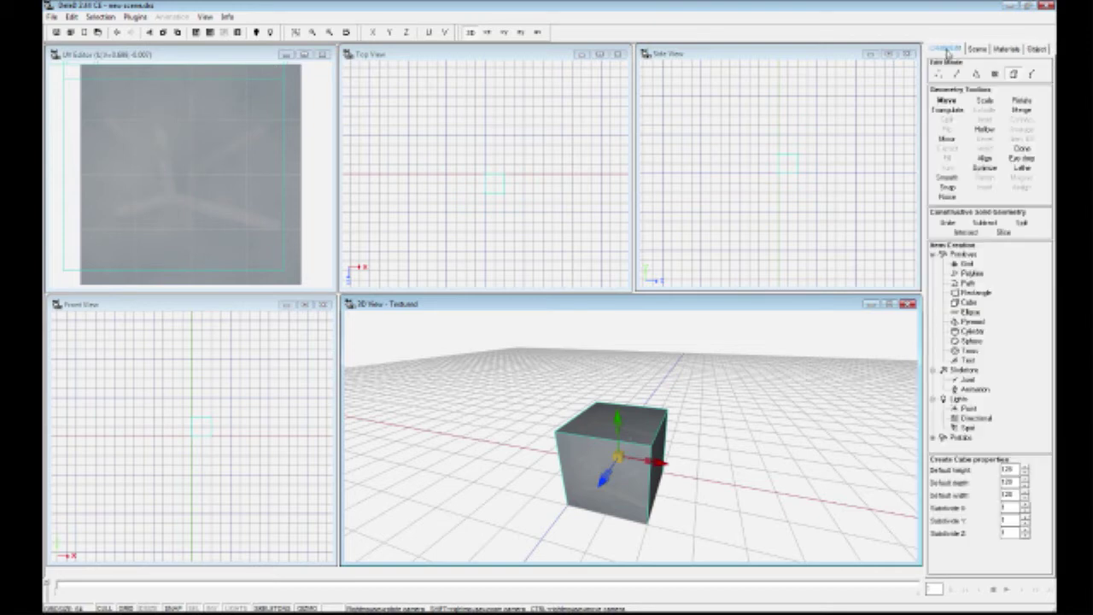
# - Try normal triangulation on all polygons of the selected cube and undo it
pyautogui.click(947, 110)
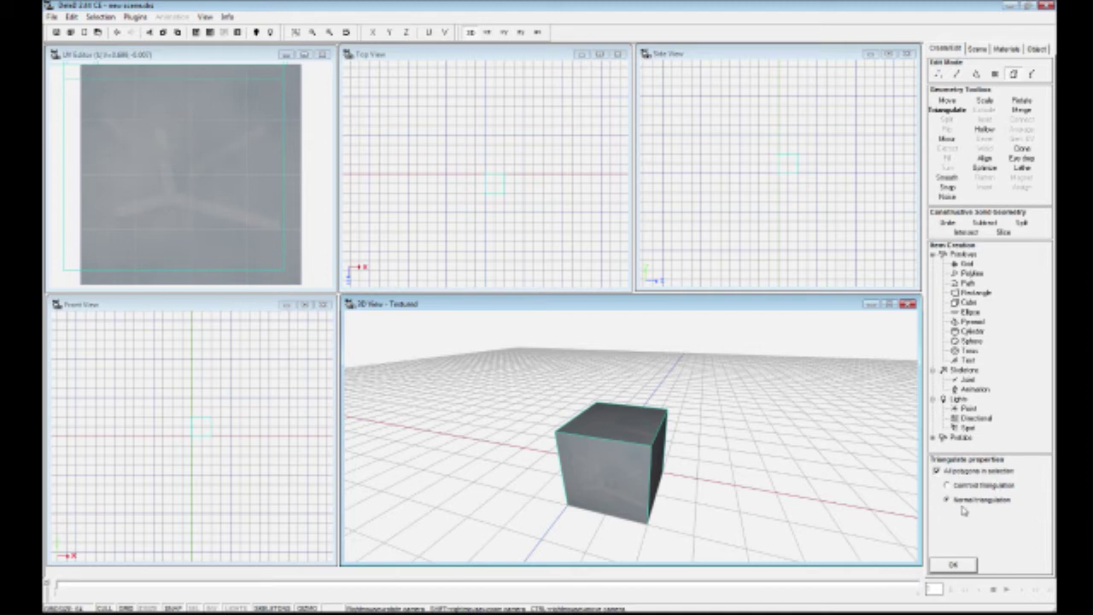
pyautogui.click(954, 565)
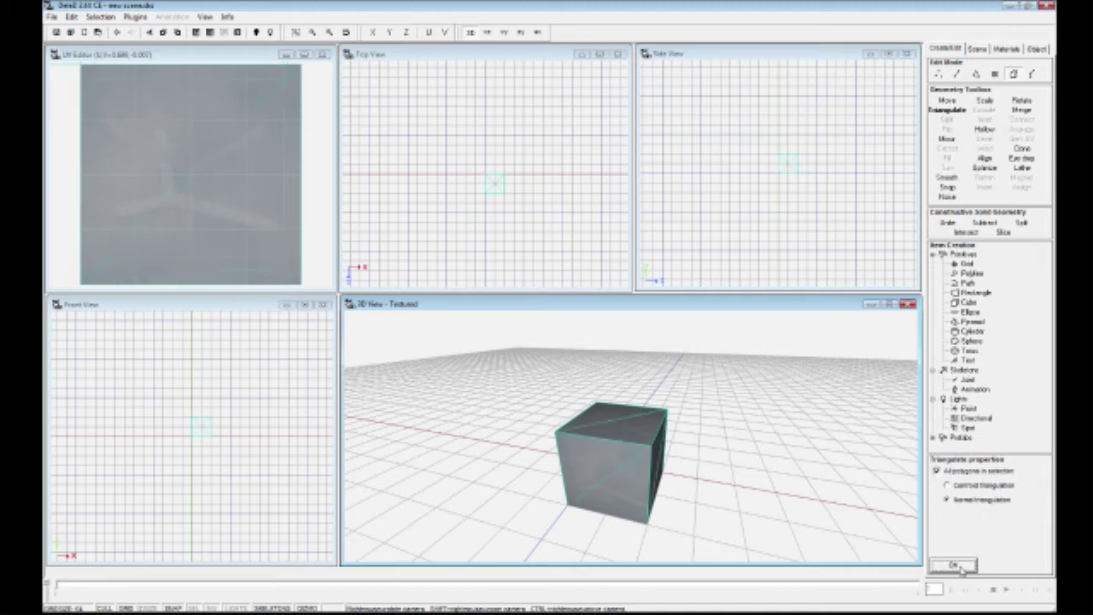
pyautogui.moveTo(631, 432); pyautogui.dragTo(650, 420, button='right')
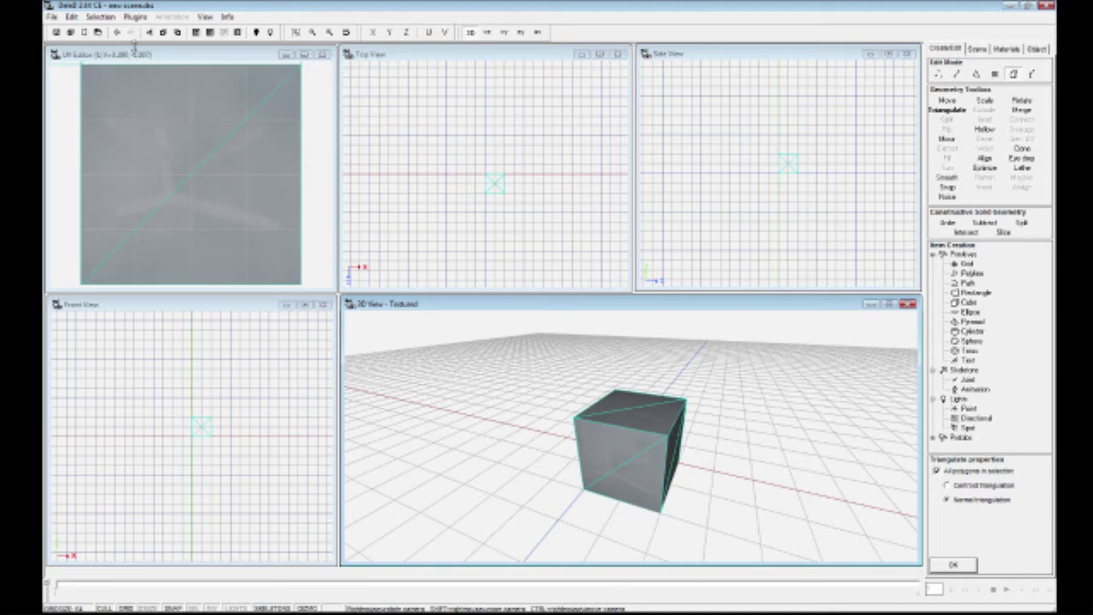
pyautogui.click(72, 17)
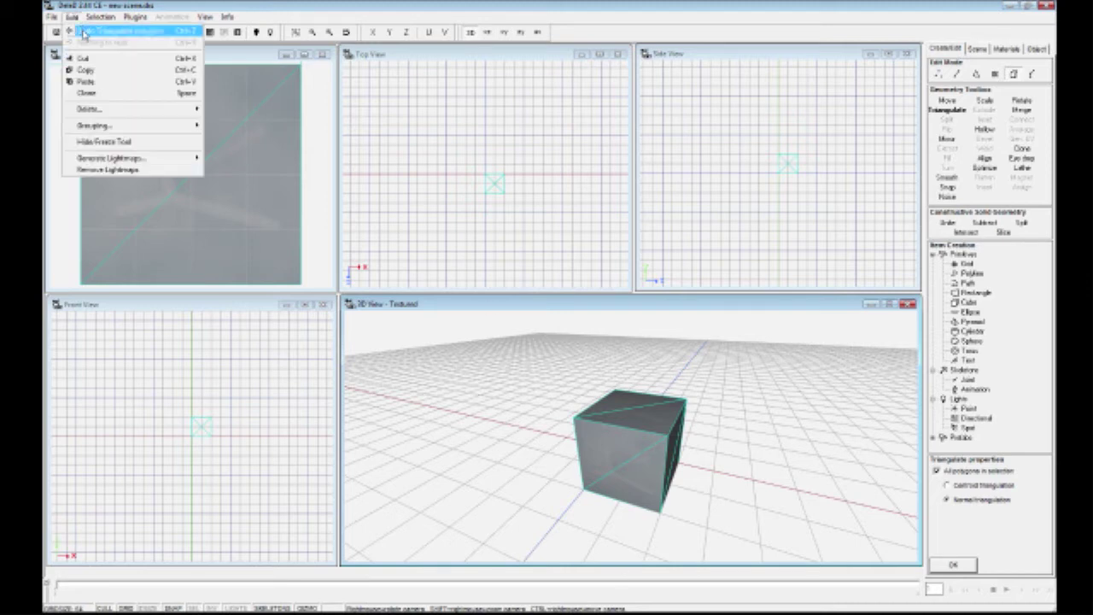
pyautogui.click(85, 31)
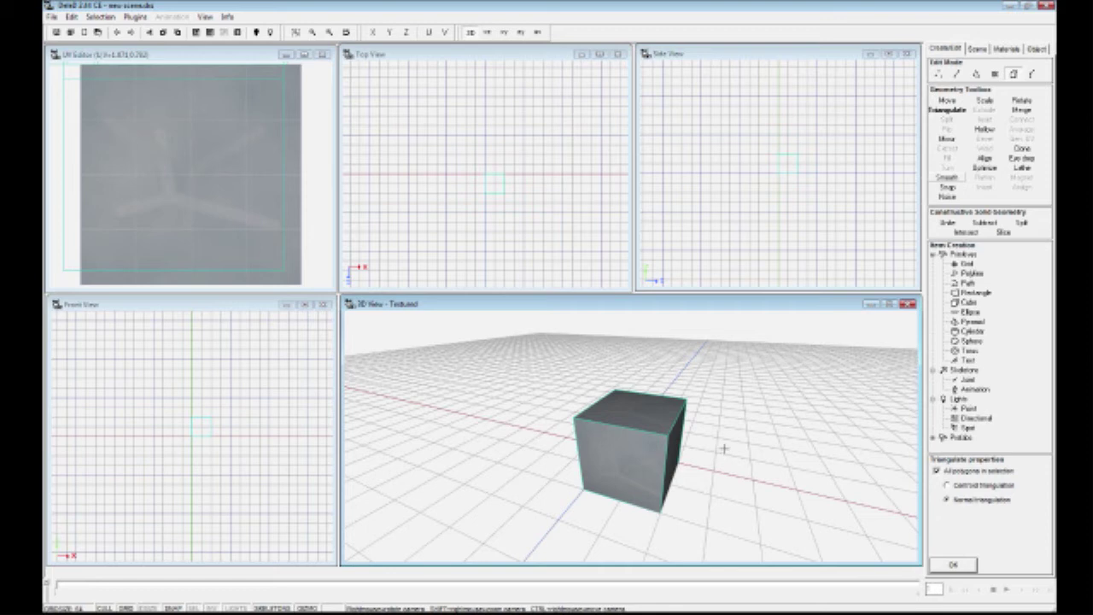
# - Create a second cube with increased X, Y and Z subdivisions, one cube width from the first on its negative X side
pyautogui.moveTo(725, 448)
pyautogui.mouseDown(button='right')
pyautogui.moveTo(726, 405)
pyautogui.moveTo(700, 398)
pyautogui.moveTo(642, 443)
pyautogui.moveTo(727, 452)
pyautogui.mouseUp(button='right')
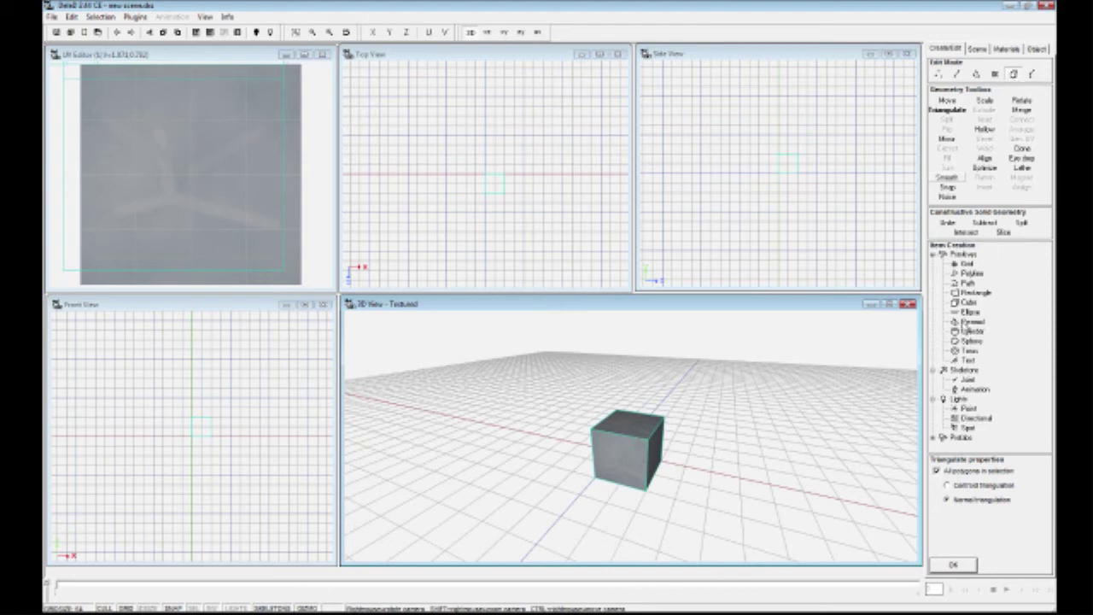
pyautogui.click(965, 303)
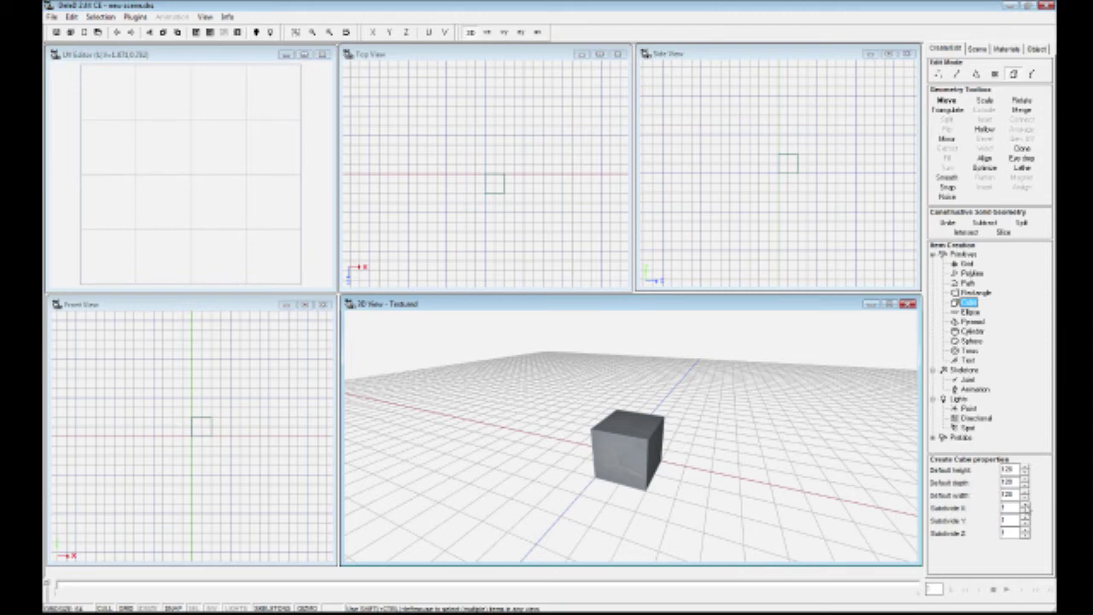
pyautogui.click(1026, 505)
pyautogui.click(1025, 505)
pyautogui.click(1025, 504)
pyautogui.click(1026, 517)
pyautogui.click(1026, 517)
pyautogui.click(1025, 530)
pyautogui.click(1026, 530)
pyautogui.click(445, 174)
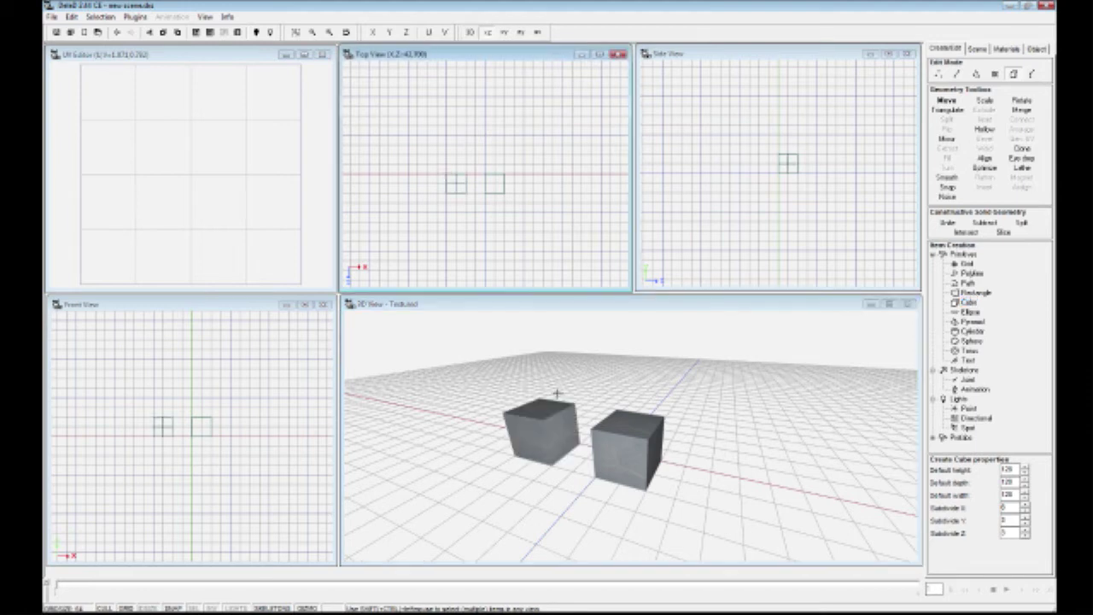
# - Select the subdivided cube in the 3D view to examine its edges, and select the plain cube for comparison
pyautogui.moveTo(632, 435)
pyautogui.mouseDown(button='right')
pyautogui.moveTo(589, 436)
pyautogui.moveTo(585, 414)
pyautogui.moveTo(546, 401)
pyautogui.moveTo(478, 405)
pyautogui.moveTo(615, 439)
pyautogui.mouseUp(button='right')
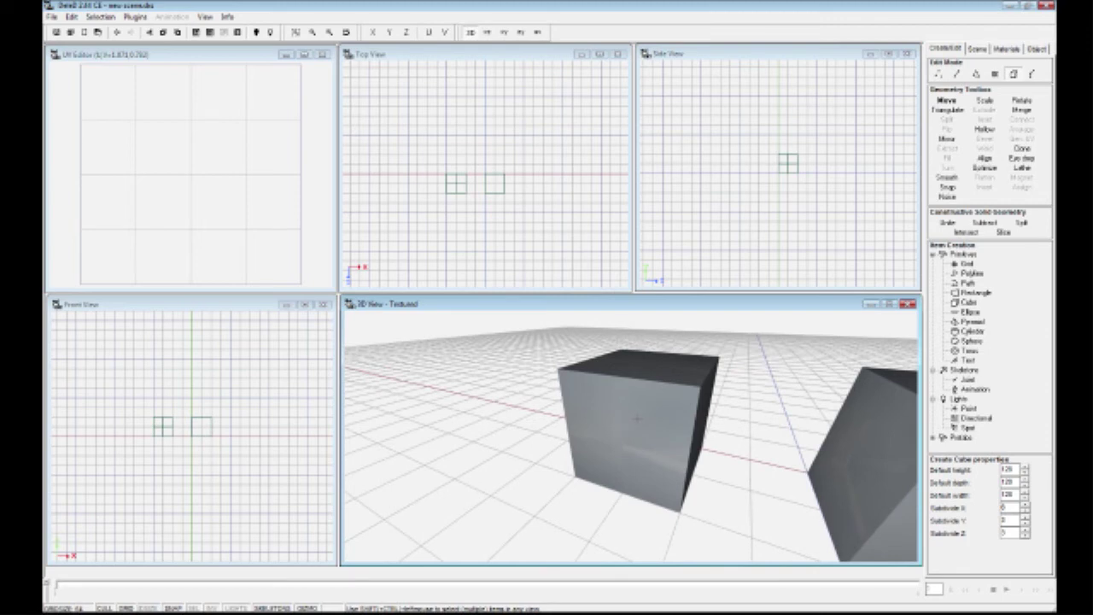
pyautogui.click(636, 419)
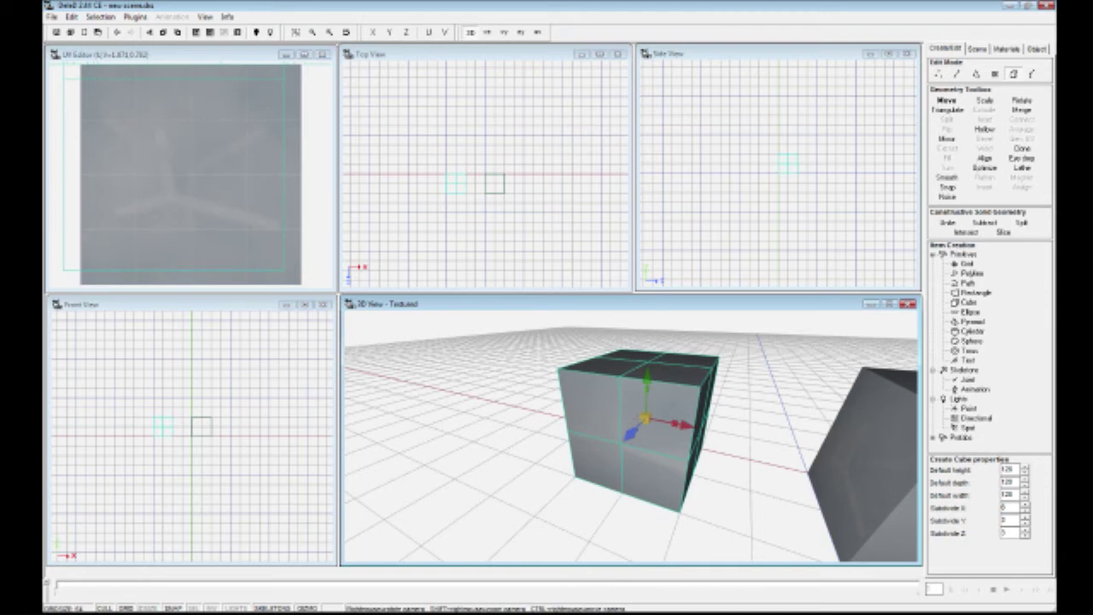
pyautogui.moveTo(636, 419); pyautogui.dragTo(664, 407, button='right')
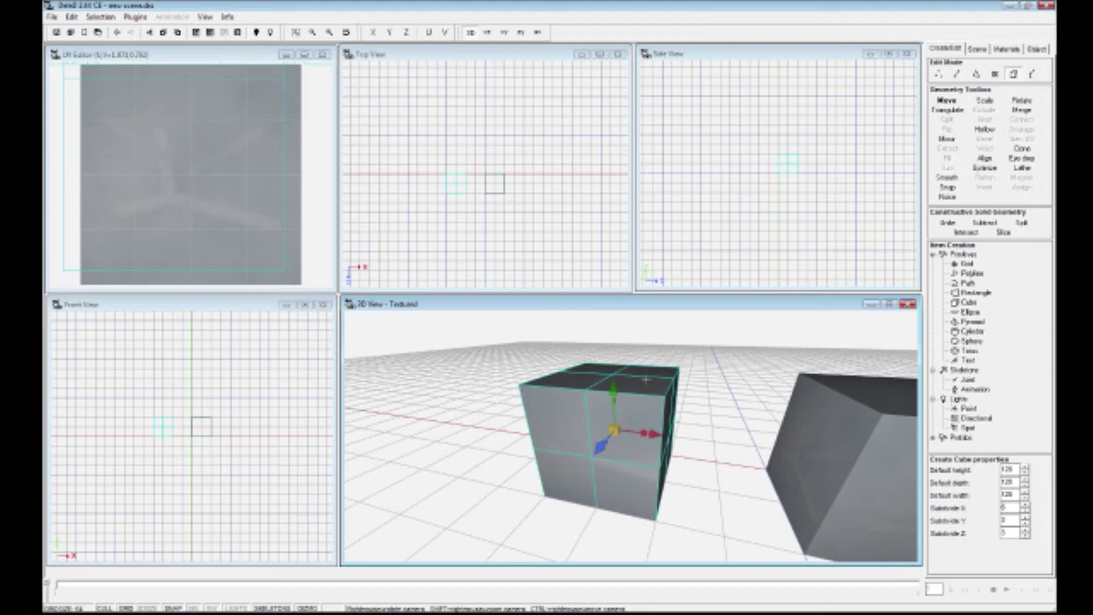
pyautogui.moveTo(510, 407); pyautogui.dragTo(520, 425, button='right')
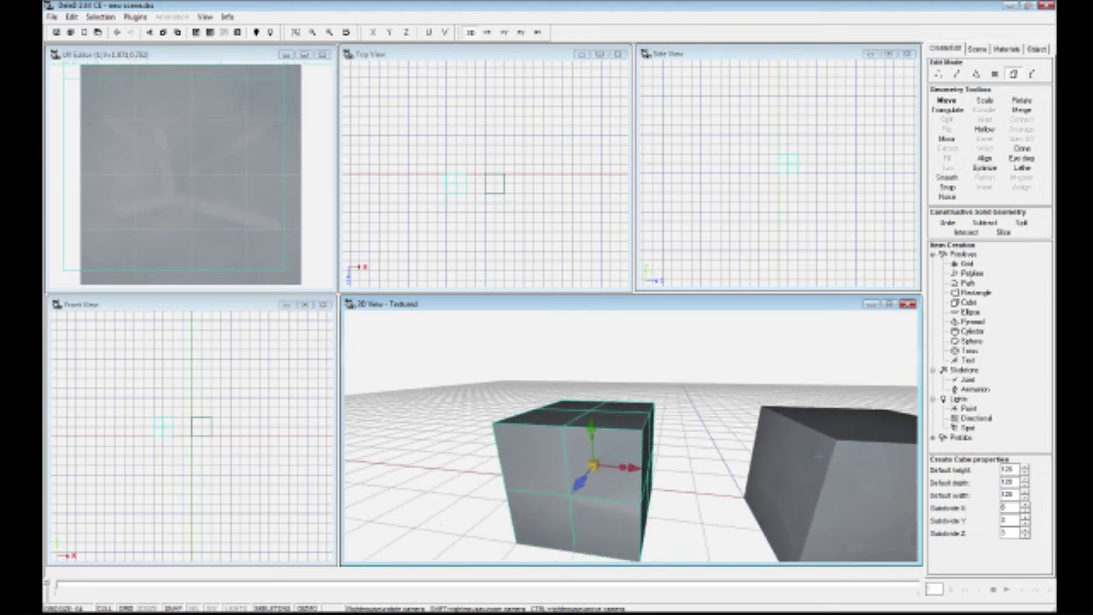
pyautogui.click(821, 456)
pyautogui.moveTo(847, 467)
pyautogui.mouseDown(button='right')
pyautogui.moveTo(866, 472)
pyautogui.moveTo(841, 471)
pyautogui.moveTo(820, 453)
pyautogui.moveTo(842, 482)
pyautogui.mouseUp(button='right')
pyautogui.moveTo(632, 443); pyautogui.dragTo(632, 445, button='right')
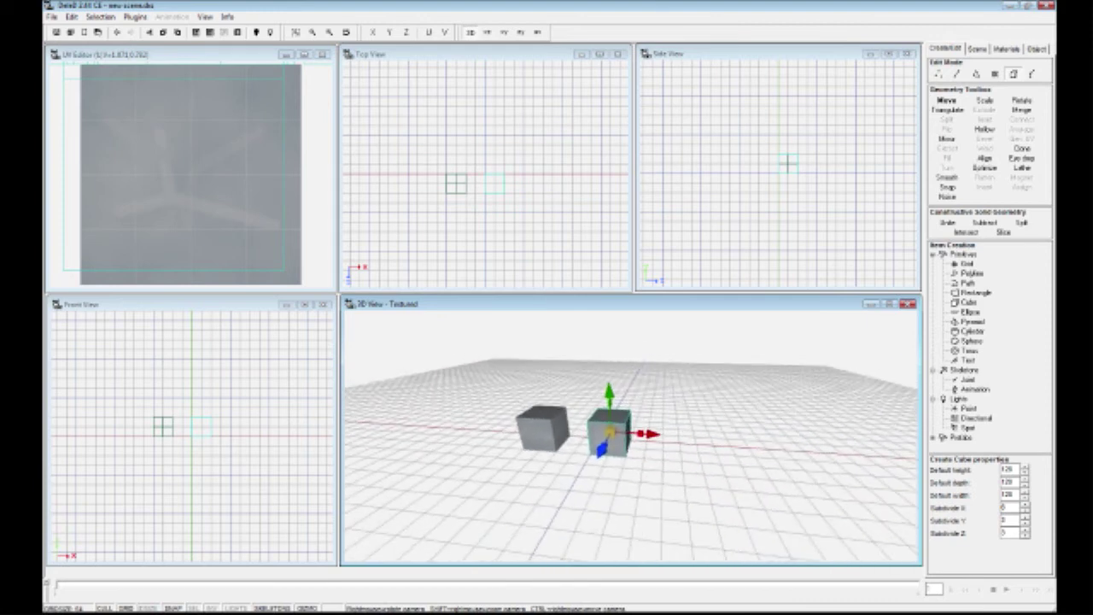
# - Create a cylinder on the positive X side of the cubes on the X axis in the Top view, and select it
pyautogui.click(981, 333)
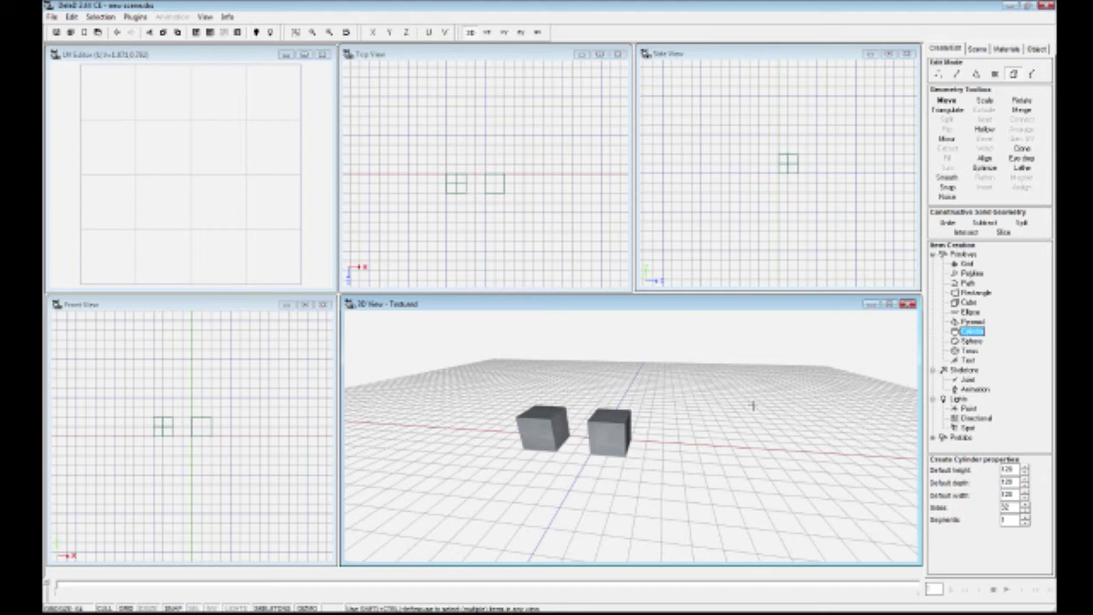
pyautogui.click(561, 173)
pyautogui.moveTo(758, 431); pyautogui.dragTo(802, 367)
pyautogui.moveTo(675, 453); pyautogui.dragTo(777, 435, button='right')
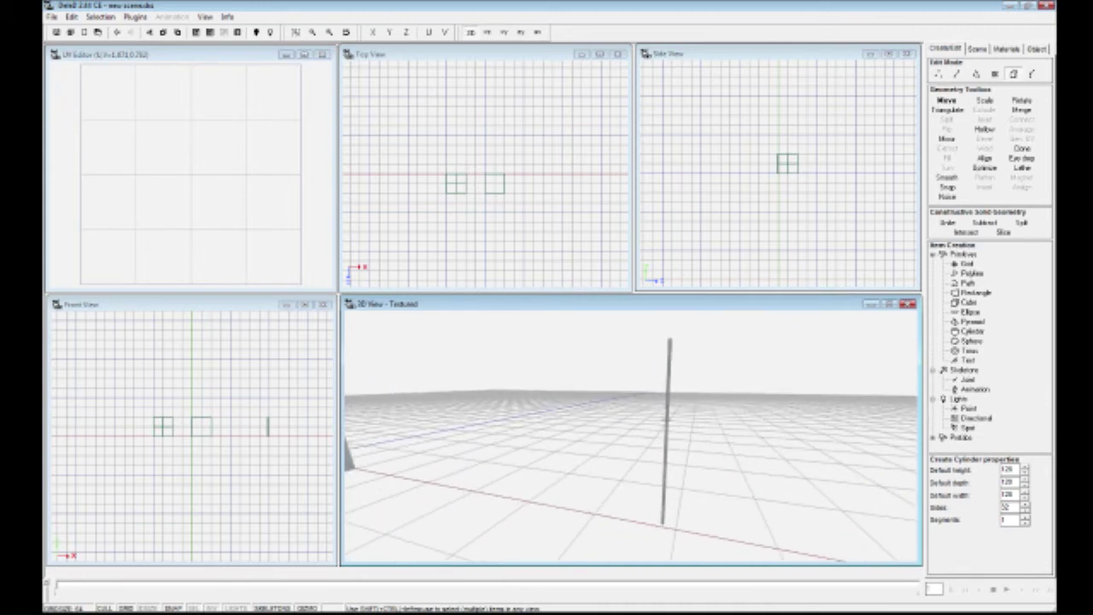
pyautogui.click(667, 419)
pyautogui.moveTo(702, 420)
pyautogui.mouseDown(button='right')
pyautogui.moveTo(683, 449)
pyautogui.moveTo(683, 420)
pyautogui.mouseUp(button='right')
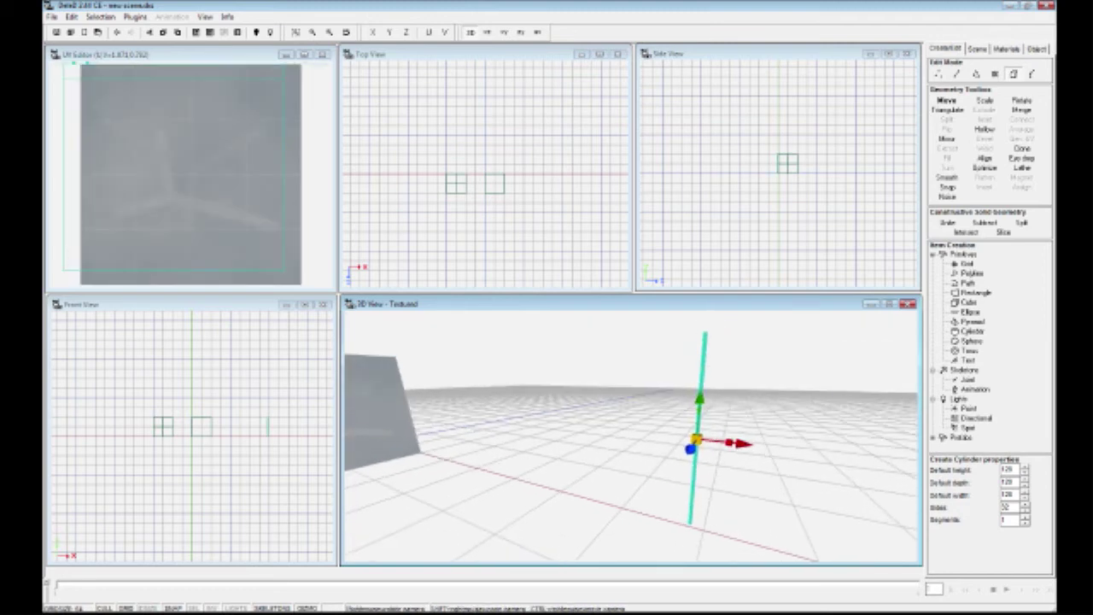
# - Scale the cylinder up freehand in the 3D view until it is about 180 units wide and deep
pyautogui.click(985, 103)
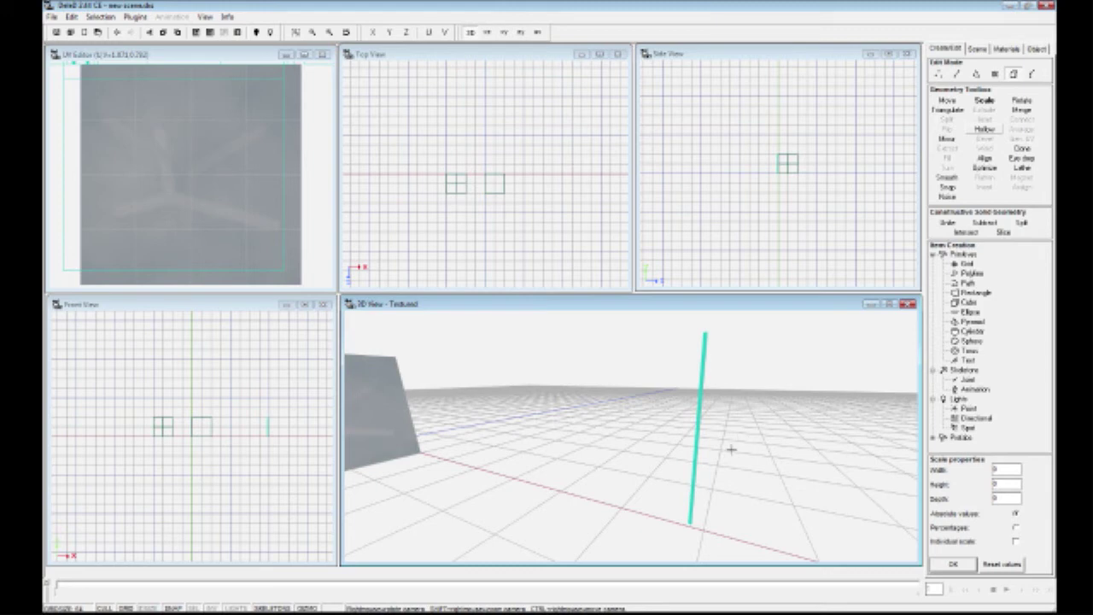
pyautogui.moveTo(705, 489); pyautogui.dragTo(856, 480)
pyautogui.moveTo(636, 475); pyautogui.dragTo(864, 476)
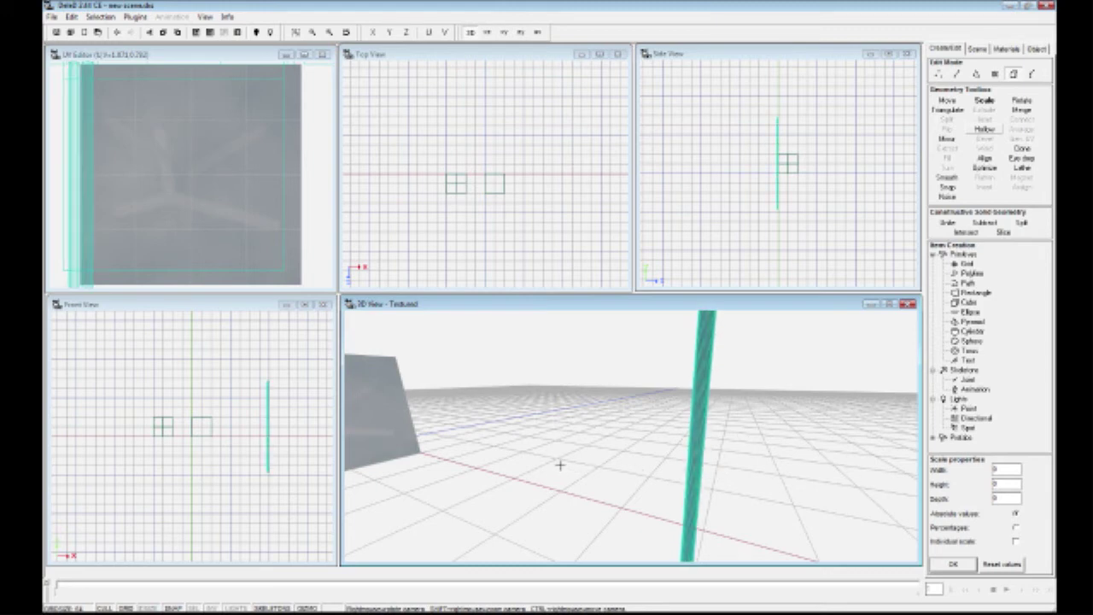
pyautogui.moveTo(560, 466); pyautogui.dragTo(726, 467)
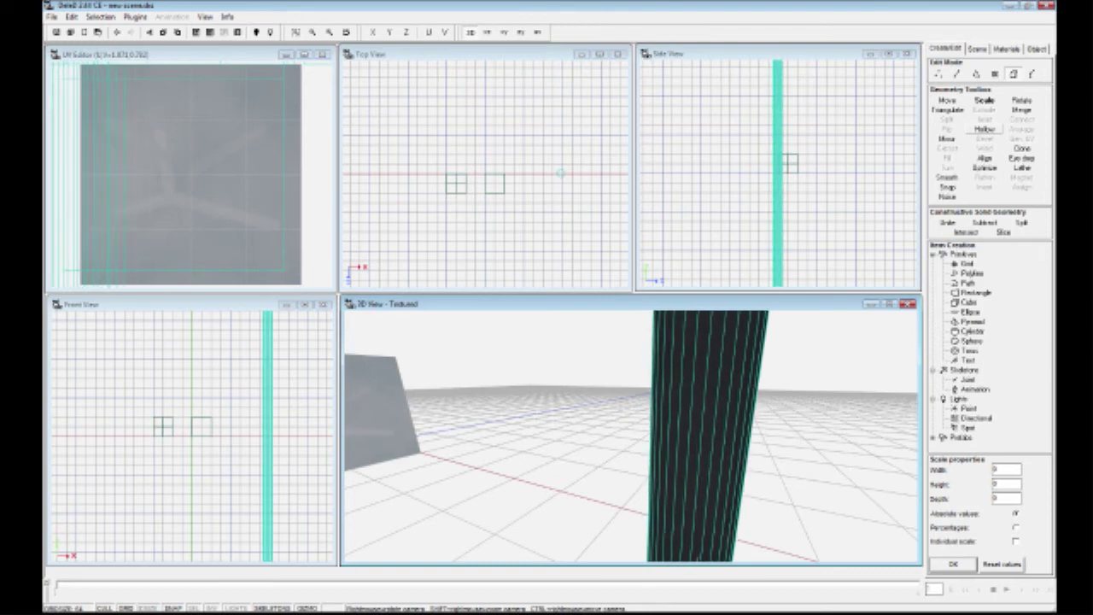
pyautogui.moveTo(856, 464); pyautogui.dragTo(720, 459)
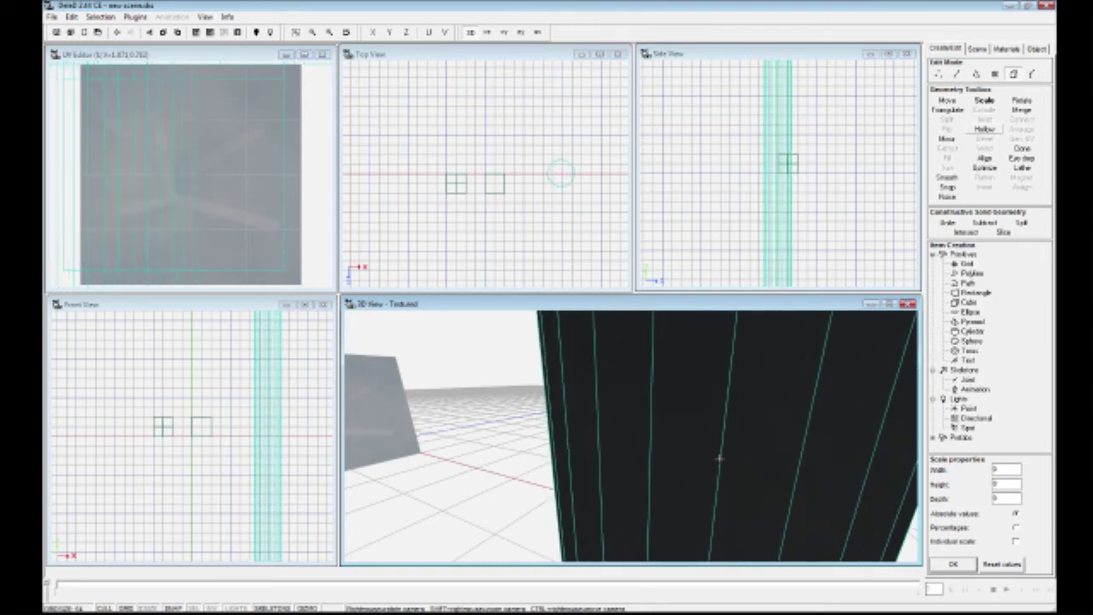
pyautogui.scroll(-8, 733, 455)
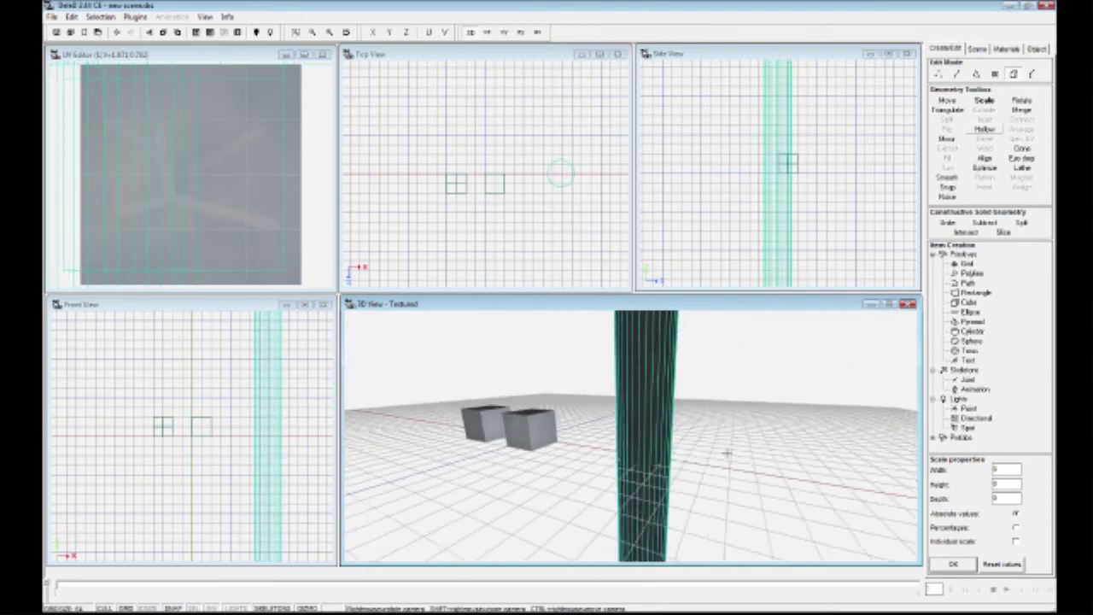
pyautogui.scroll(-6, 726, 453)
pyautogui.moveTo(715, 470)
pyautogui.mouseDown(button='right')
pyautogui.moveTo(716, 355)
pyautogui.moveTo(714, 512)
pyautogui.moveTo(714, 470)
pyautogui.mouseUp(button='right')
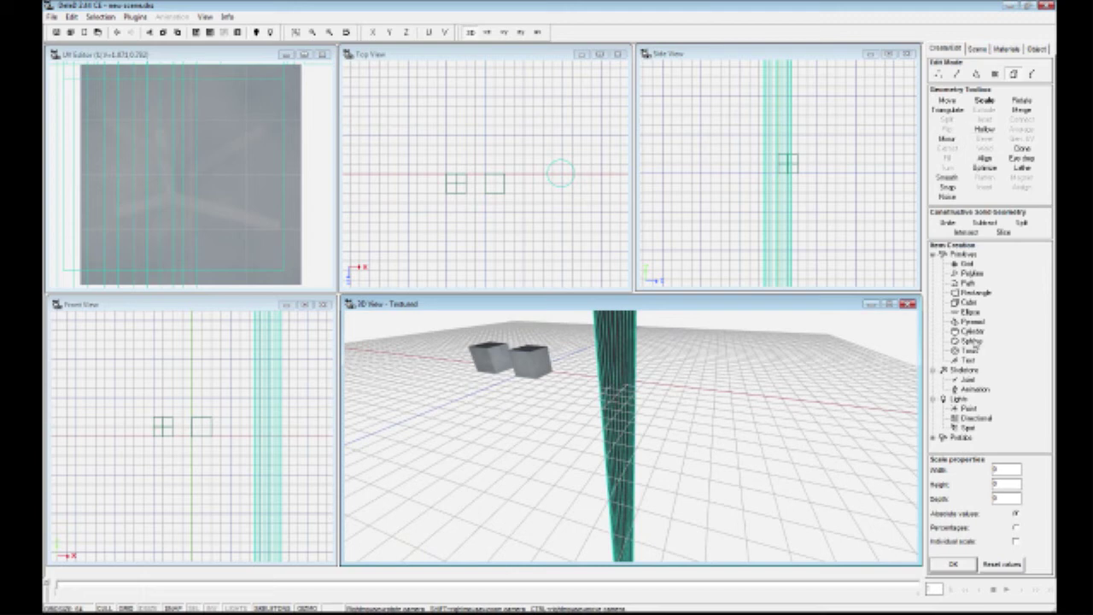
# - Check the cylinder's dimensions in the Object Inspector and its entry among the scene's primitives
pyautogui.click(1035, 49)
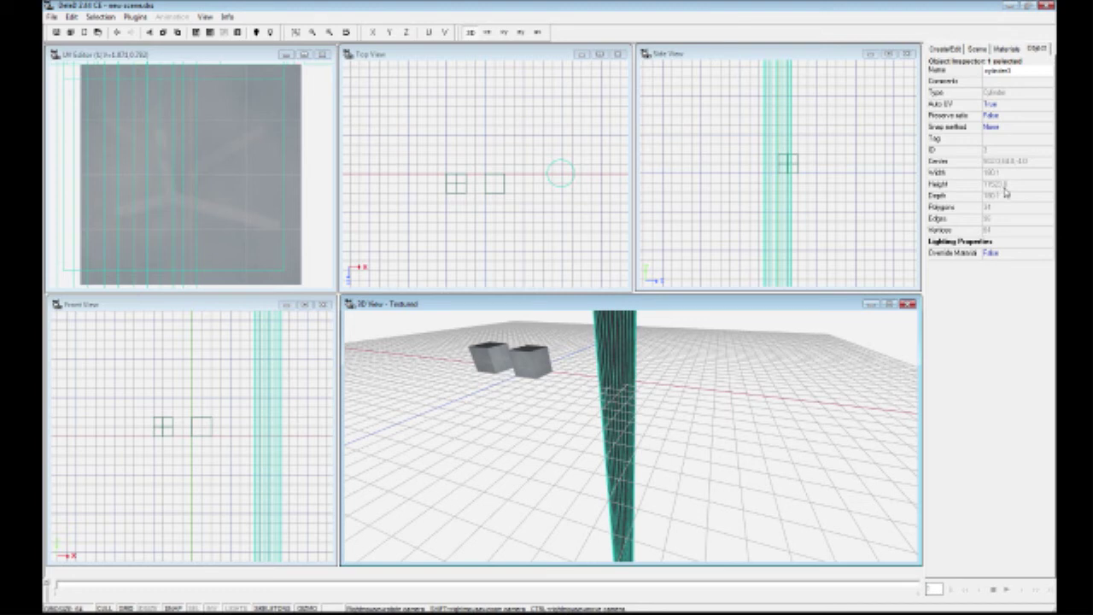
pyautogui.click(976, 49)
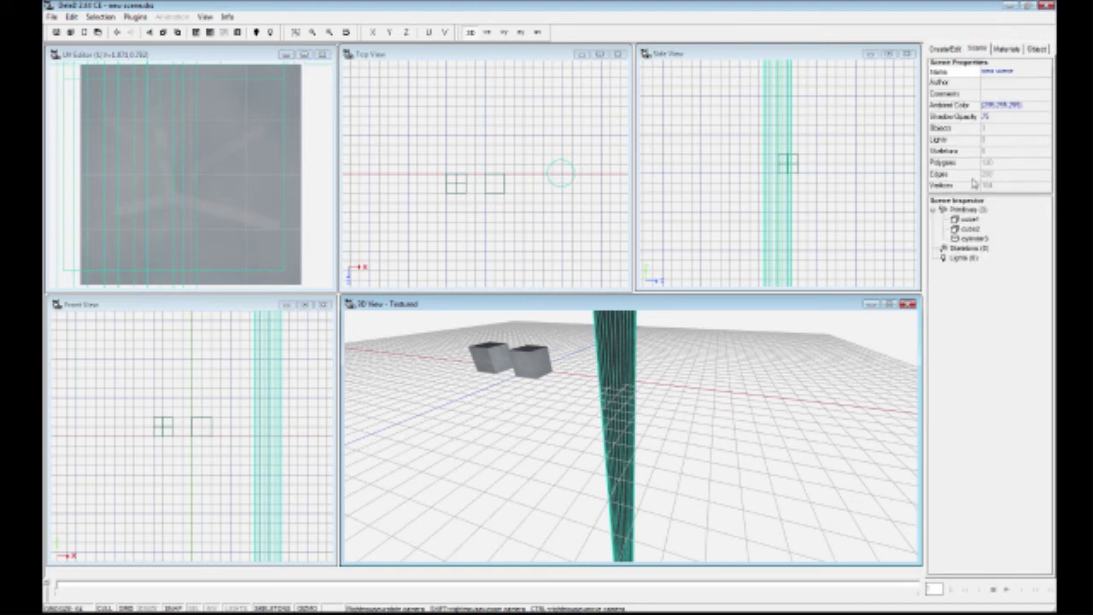
pyautogui.click(977, 240)
pyautogui.click(945, 49)
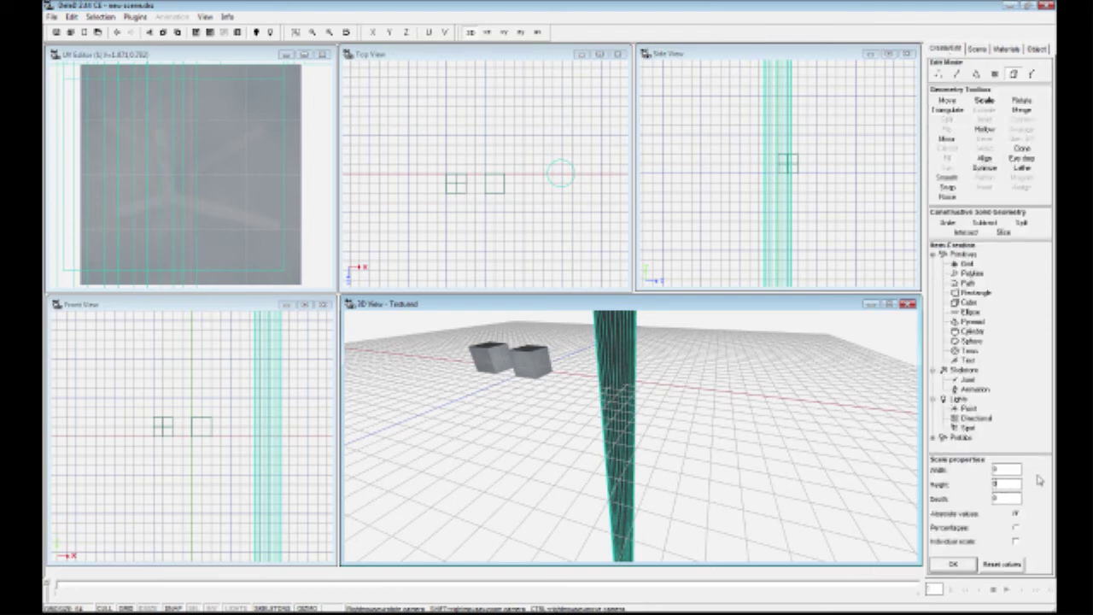
# - Scale the selected cylinder to an absolute height of 50
pyautogui.click(996, 483)
pyautogui.write('50')
pyautogui.click(953, 566)
pyautogui.moveTo(742, 362); pyautogui.dragTo(721, 358, button='right')
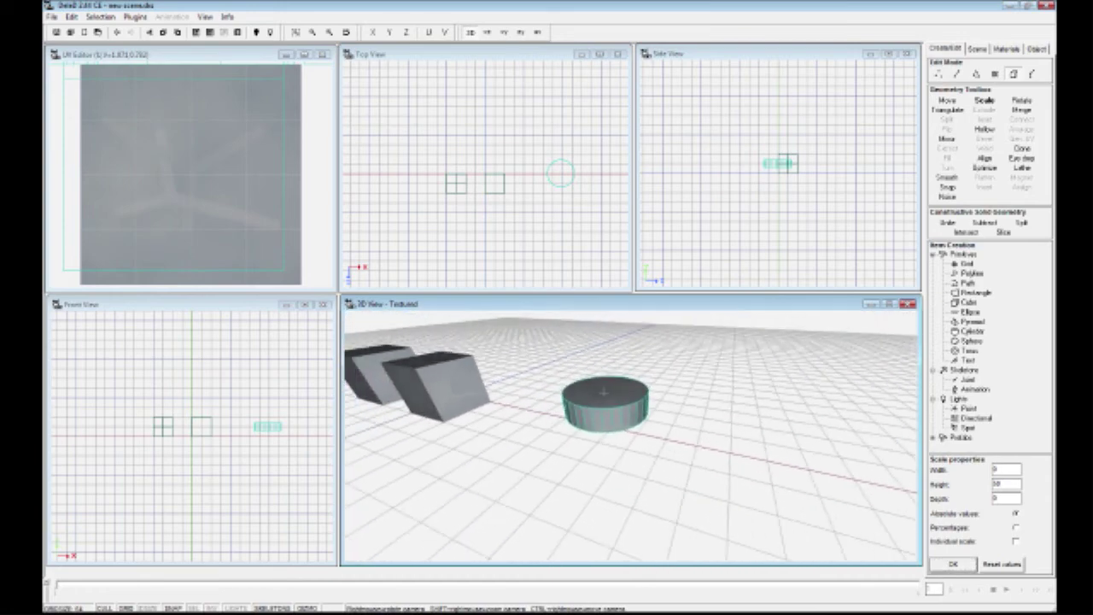
# - Move the cylinder along X closer to the cubes and lower it toward the floor grid
pyautogui.click(947, 101)
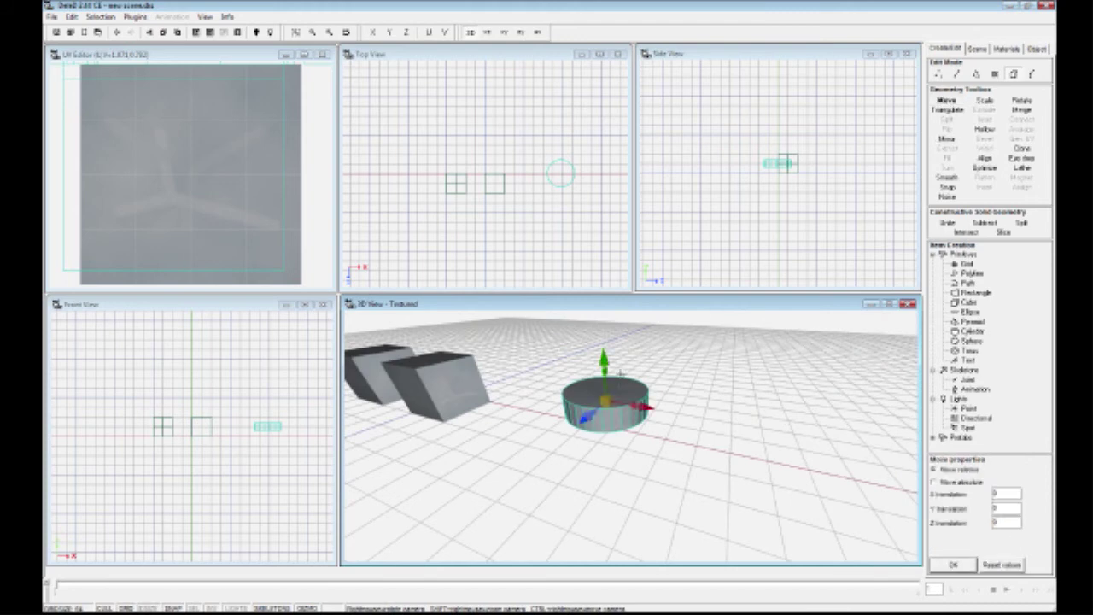
pyautogui.moveTo(652, 411); pyautogui.dragTo(603, 398)
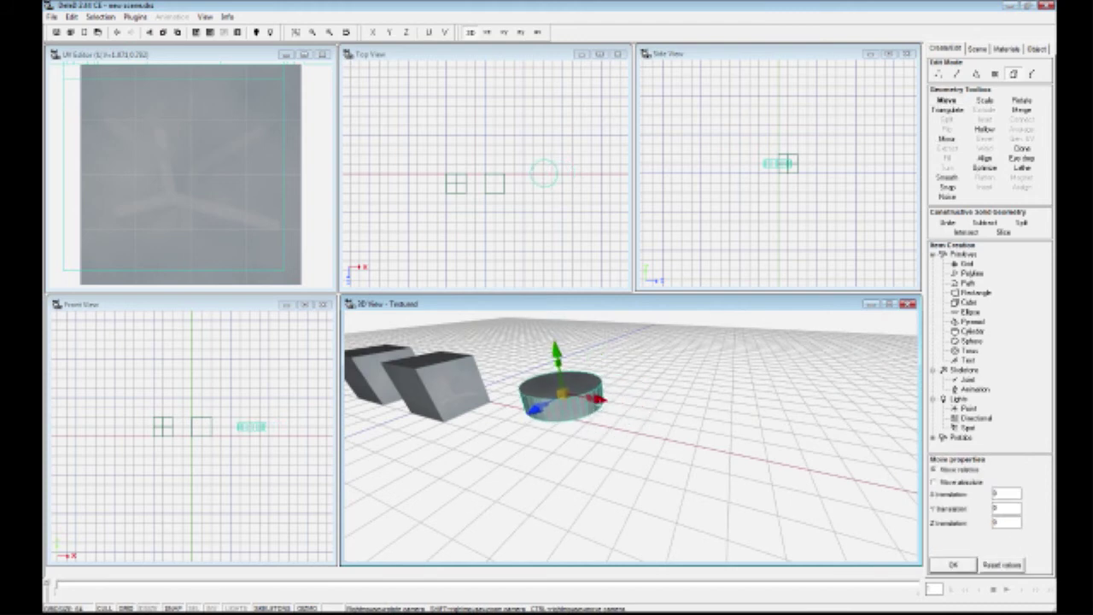
pyautogui.moveTo(561, 354); pyautogui.dragTo(561, 368)
# - Fine-tune the cylinder's height in the maximized Side view so its base lines up with the cubes' base, and restore the view layout
pyautogui.moveTo(815, 205); pyautogui.dragTo(803, 216, button='right')
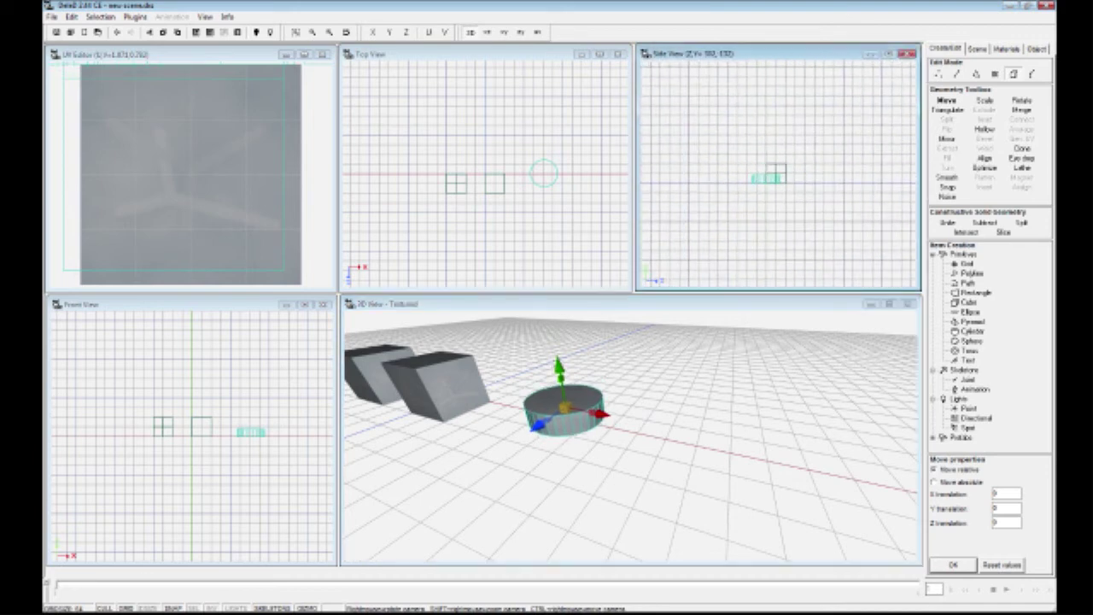
pyautogui.click(890, 55)
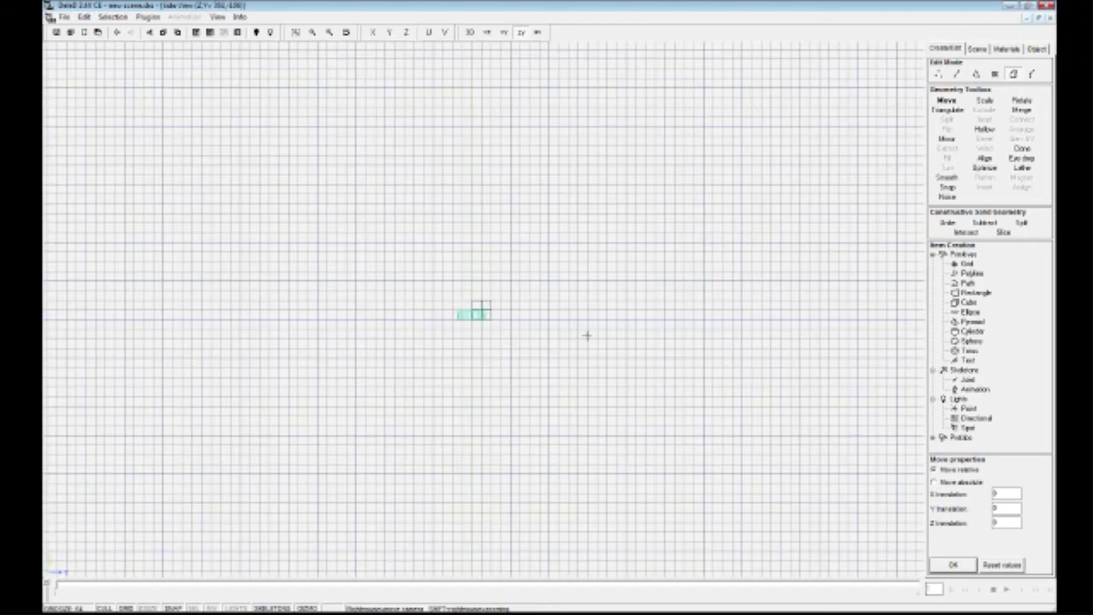
pyautogui.scroll(5, 572, 310)
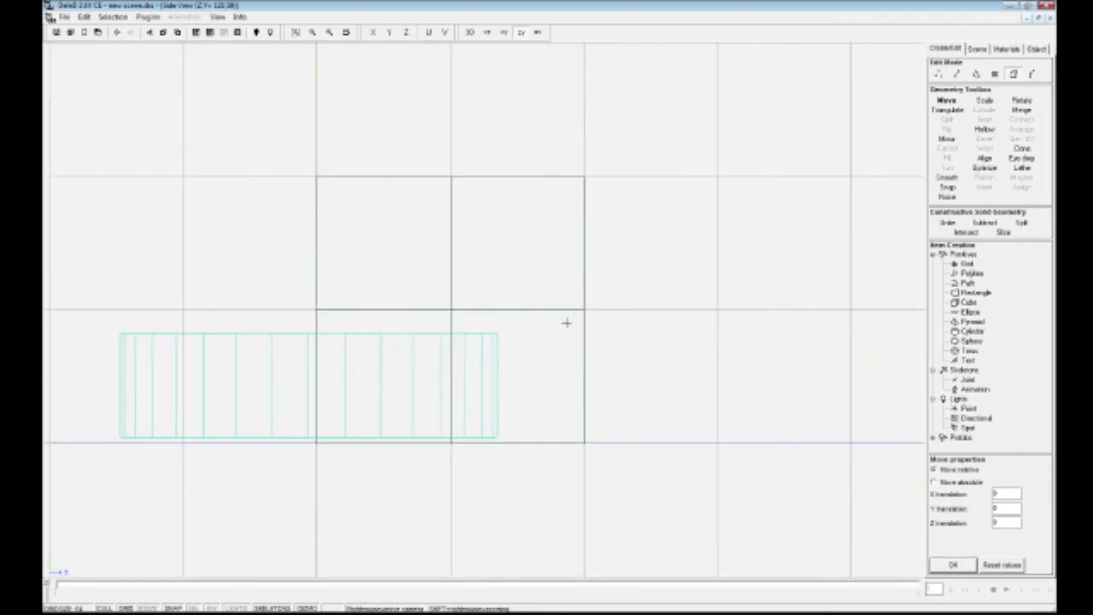
pyautogui.moveTo(380, 358); pyautogui.dragTo(379, 363)
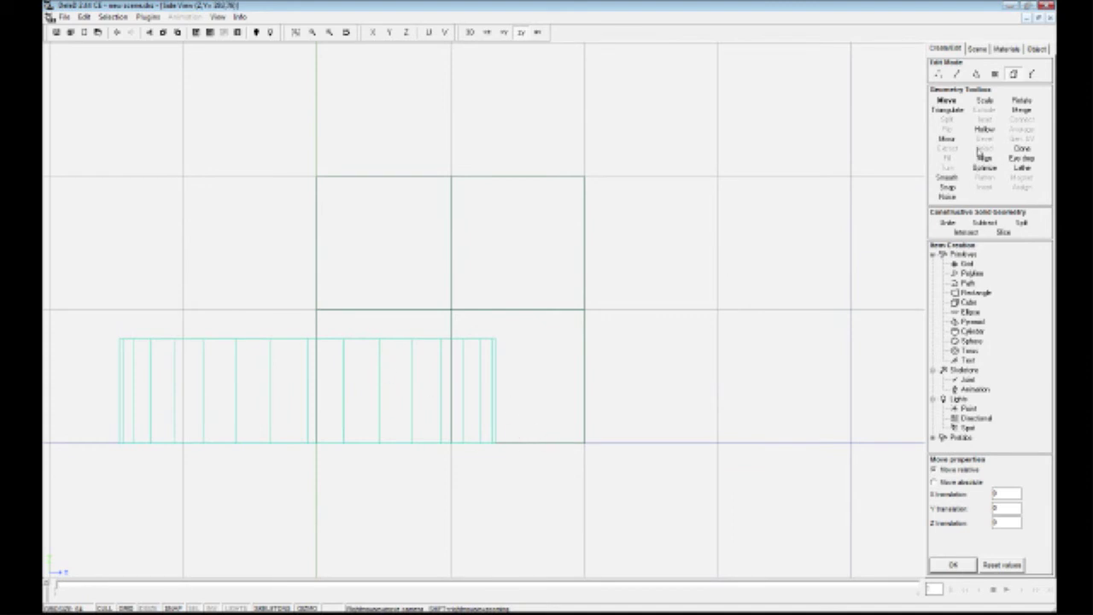
pyautogui.click(1039, 19)
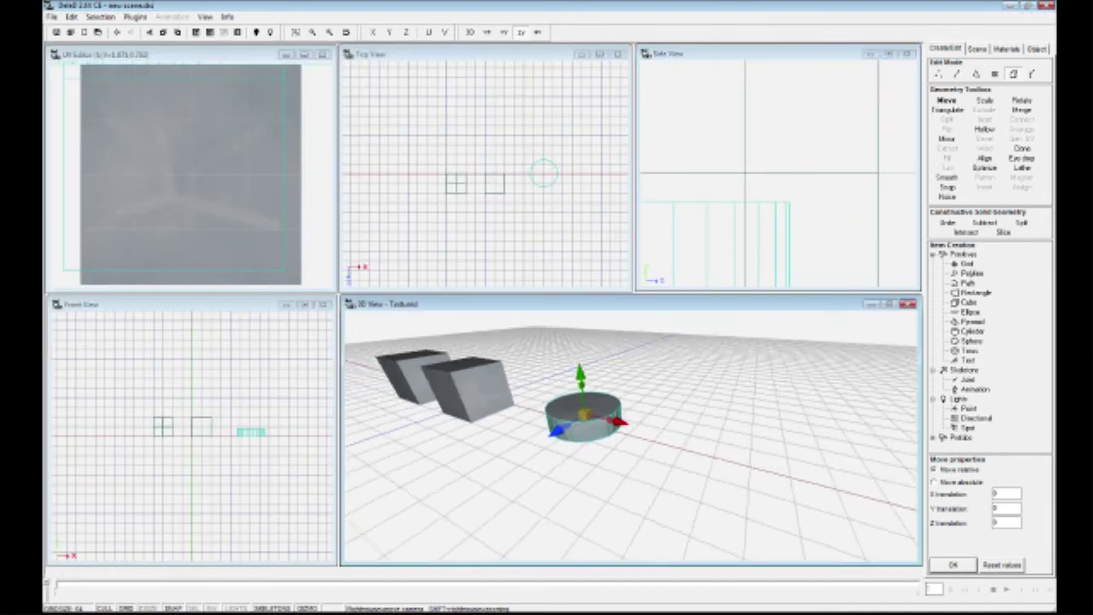
pyautogui.moveTo(632, 436); pyautogui.dragTo(653, 427, button='right')
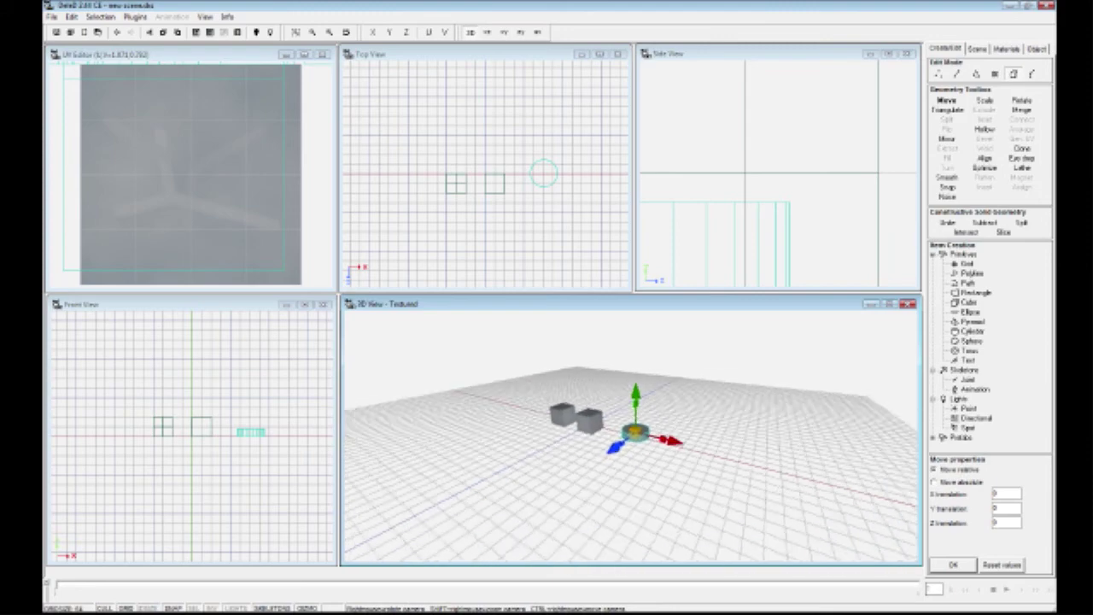
pyautogui.moveTo(636, 431); pyautogui.dragTo(693, 486, button='right')
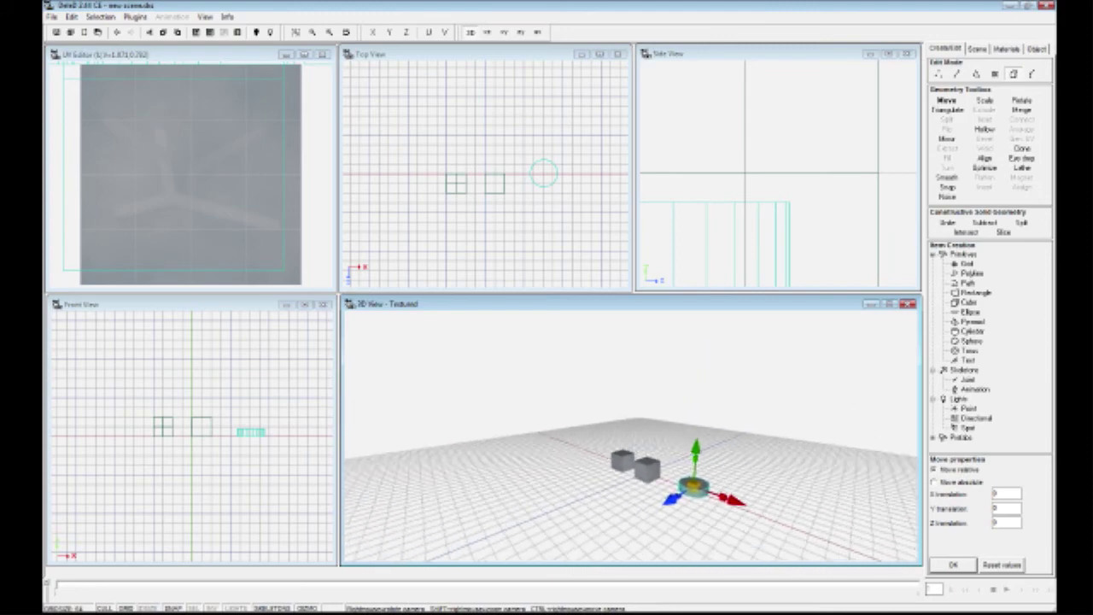
pyautogui.moveTo(632, 436); pyautogui.dragTo(726, 406, button='right')
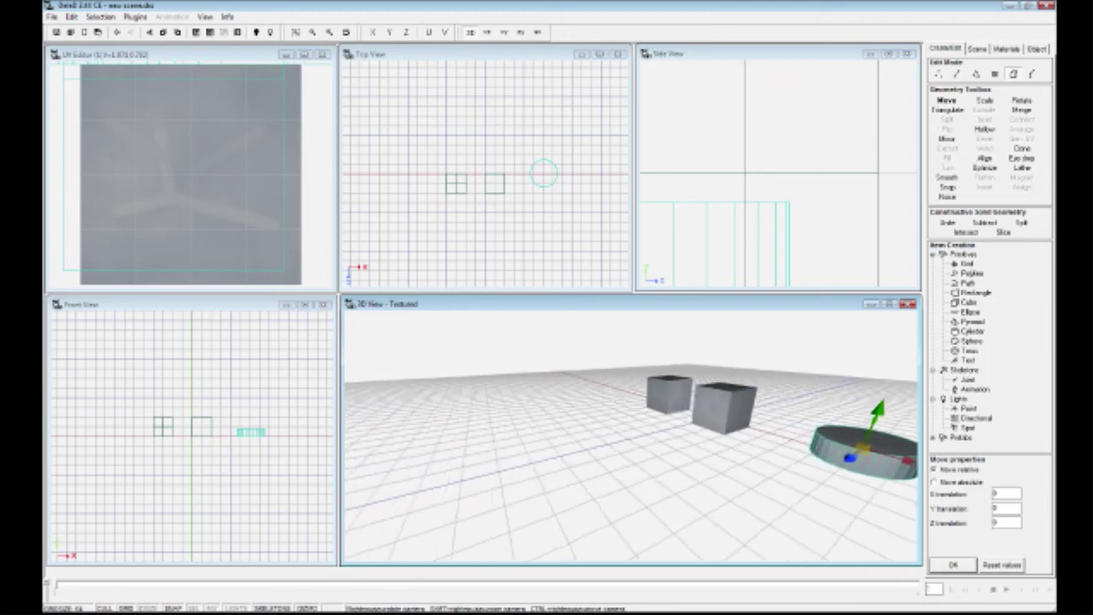
pyautogui.moveTo(632, 436); pyautogui.dragTo(709, 384, button='right')
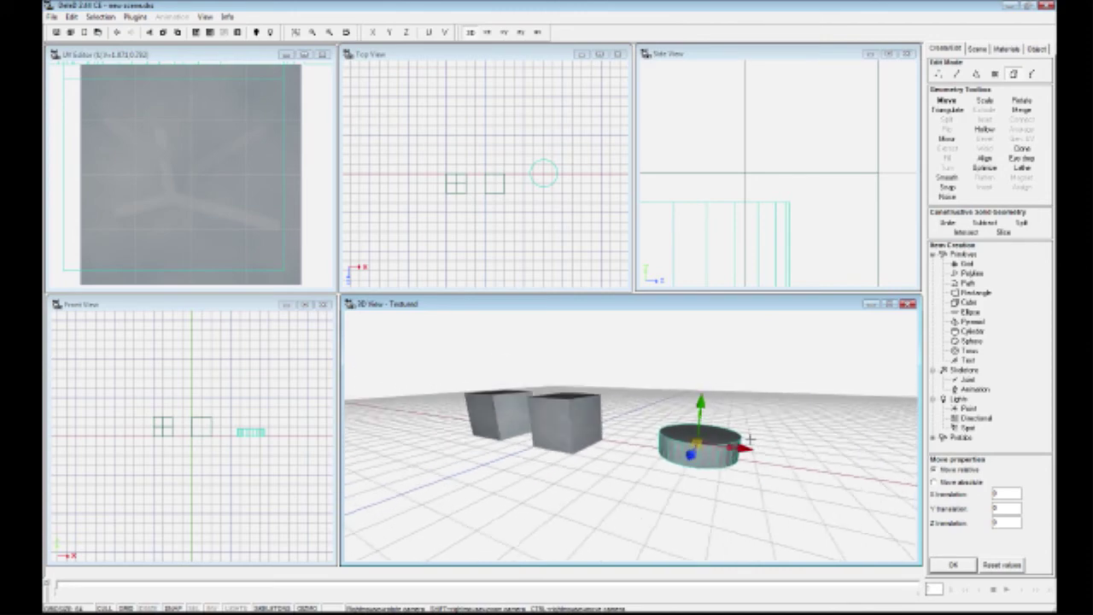
pyautogui.moveTo(745, 438); pyautogui.dragTo(724, 454, button='right')
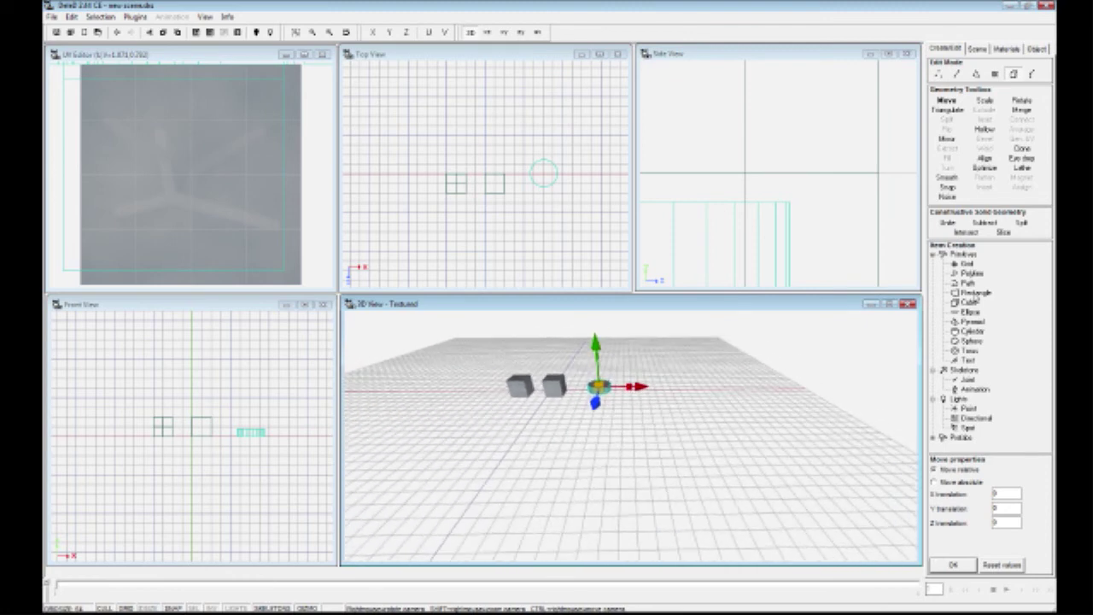
# - Draw a single-sided square rectangle about four cube widths per side behind the cubes in the Top view, and inspect it in 3D
pyautogui.click(974, 293)
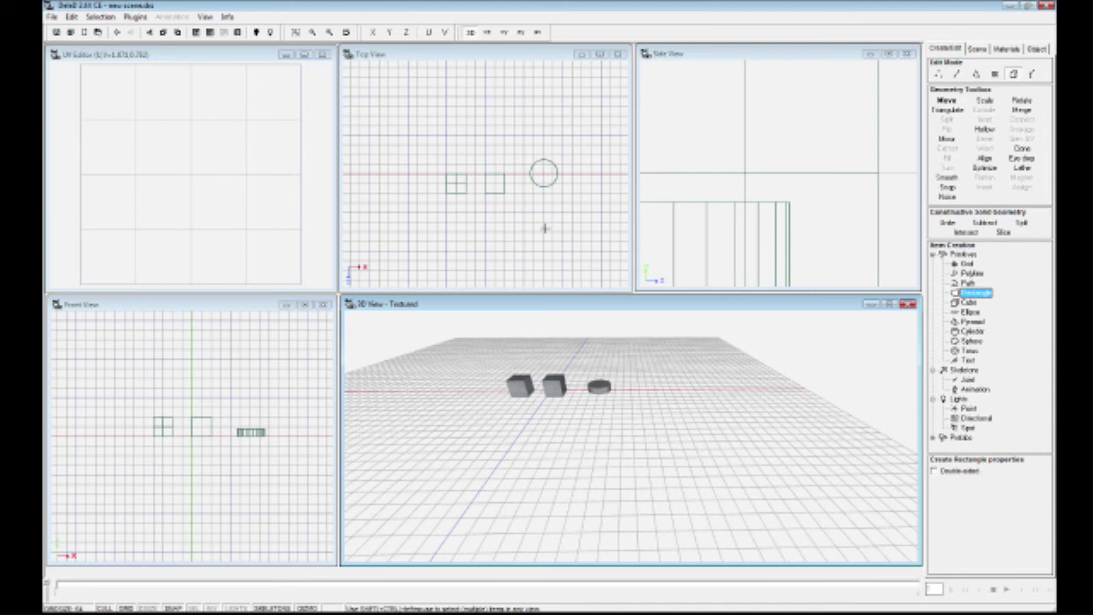
pyautogui.moveTo(489, 114)
pyautogui.mouseDown(button='right')
pyautogui.moveTo(495, 180)
pyautogui.moveTo(492, 107)
pyautogui.moveTo(481, 141)
pyautogui.moveTo(477, 91)
pyautogui.moveTo(479, 120)
pyautogui.mouseUp(button='right')
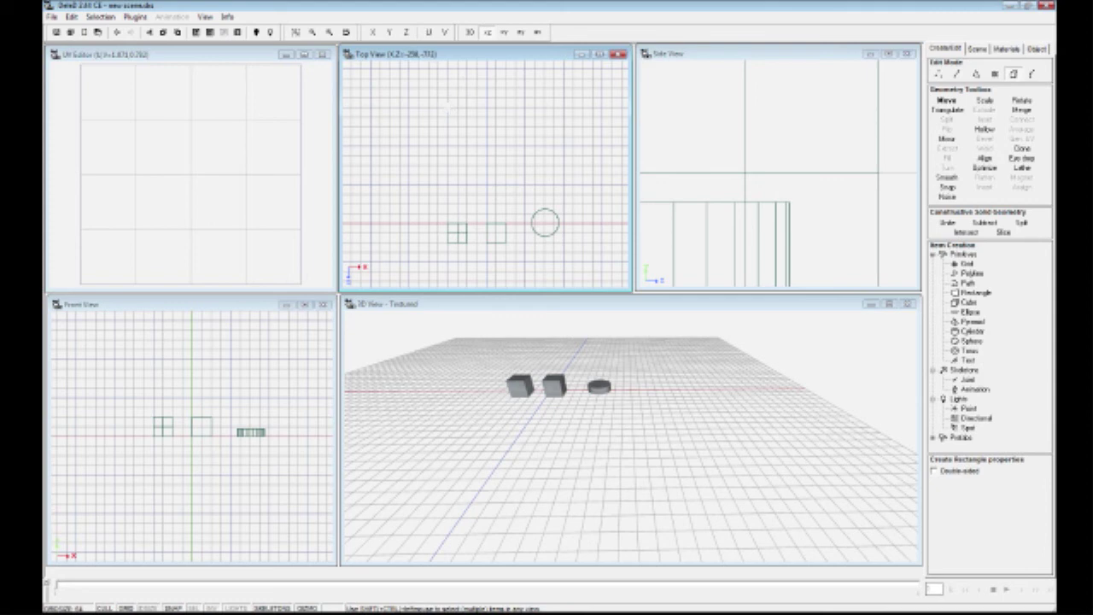
pyautogui.moveTo(447, 106); pyautogui.dragTo(524, 183)
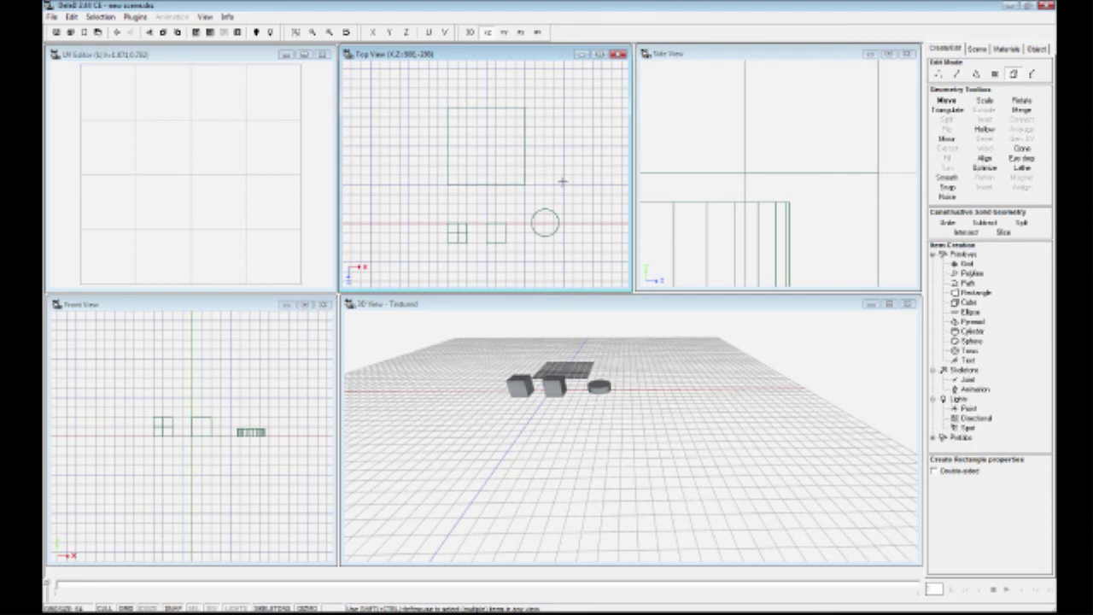
pyautogui.scroll(3, 548, 167)
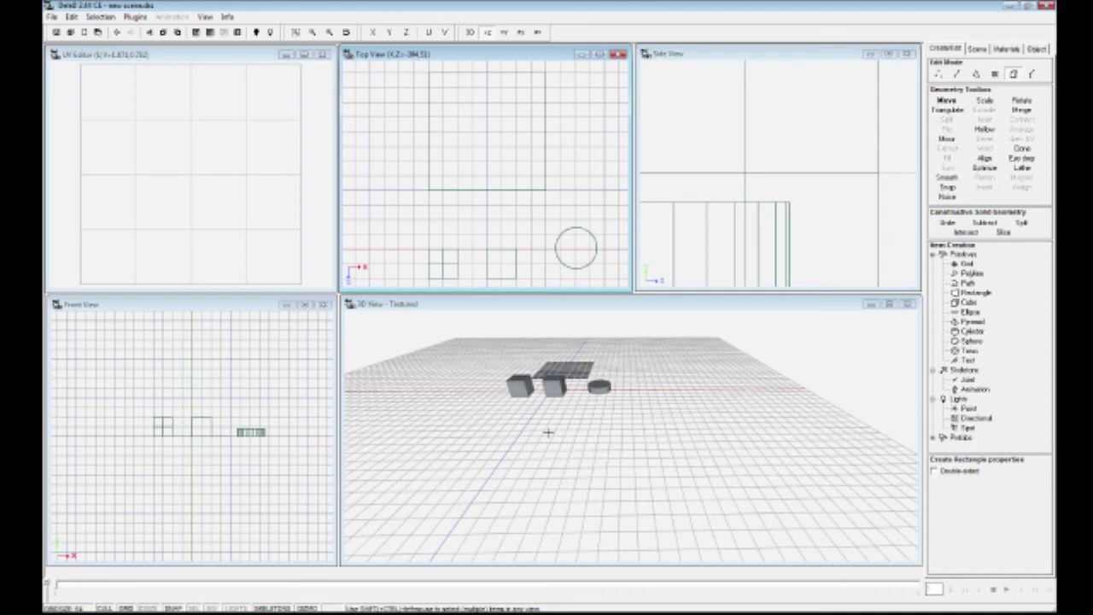
pyautogui.moveTo(609, 416); pyautogui.dragTo(603, 369, button='right')
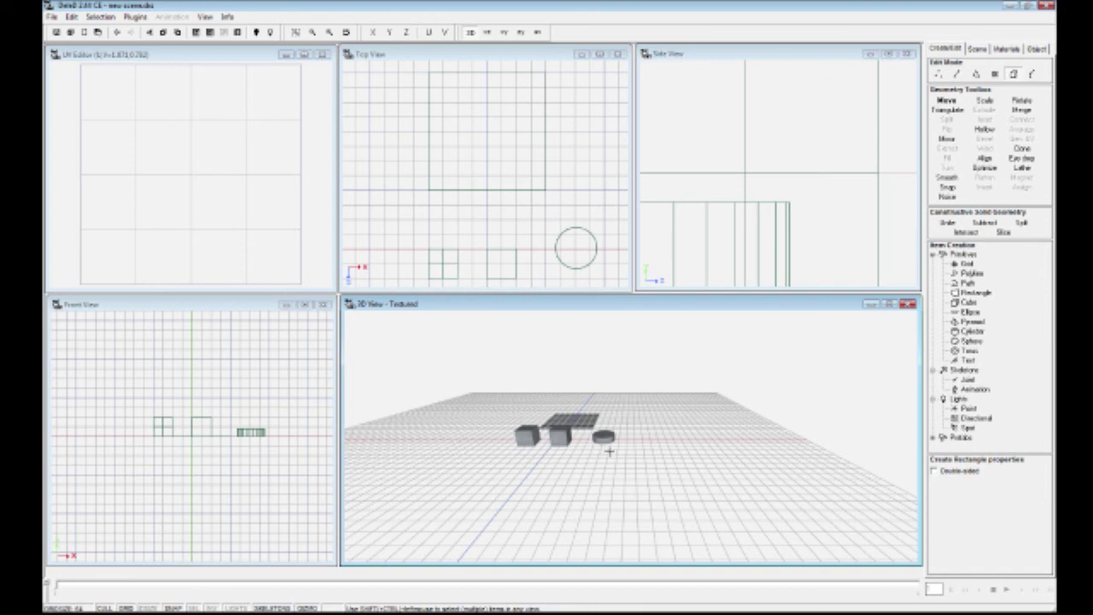
pyautogui.moveTo(632, 444)
pyautogui.mouseDown(button='right')
pyautogui.moveTo(610, 448)
pyautogui.moveTo(628, 440)
pyautogui.moveTo(610, 419)
pyautogui.moveTo(576, 431)
pyautogui.moveTo(594, 418)
pyautogui.moveTo(610, 478)
pyautogui.moveTo(606, 461)
pyautogui.moveTo(666, 491)
pyautogui.moveTo(658, 427)
pyautogui.moveTo(589, 397)
pyautogui.moveTo(594, 427)
pyautogui.moveTo(598, 406)
pyautogui.moveTo(623, 409)
pyautogui.moveTo(615, 384)
pyautogui.moveTo(619, 453)
pyautogui.moveTo(640, 457)
pyautogui.moveTo(615, 453)
pyautogui.mouseUp(button='right')
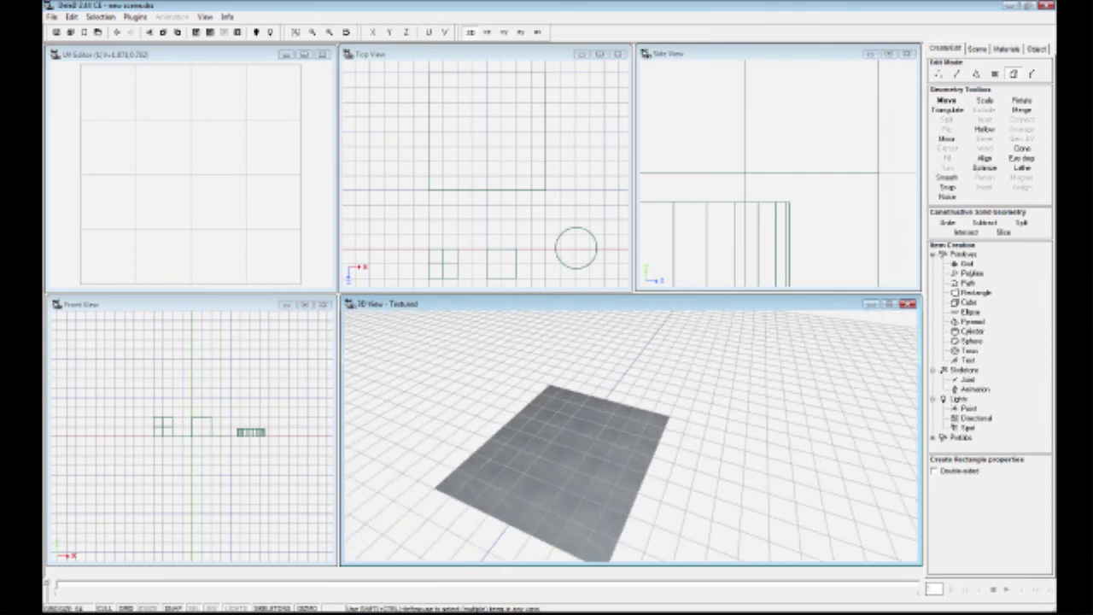
pyautogui.moveTo(615, 453)
pyautogui.mouseDown(button='right')
pyautogui.moveTo(649, 416)
pyautogui.moveTo(596, 448)
pyautogui.mouseUp(button='right')
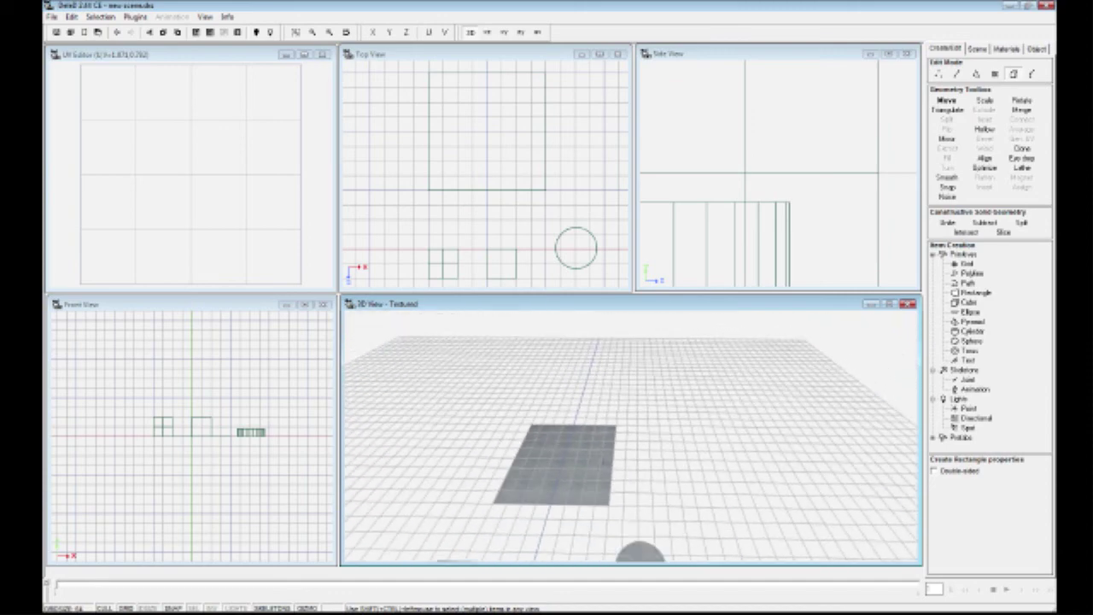
pyautogui.moveTo(618, 459); pyautogui.dragTo(610, 493, button='right')
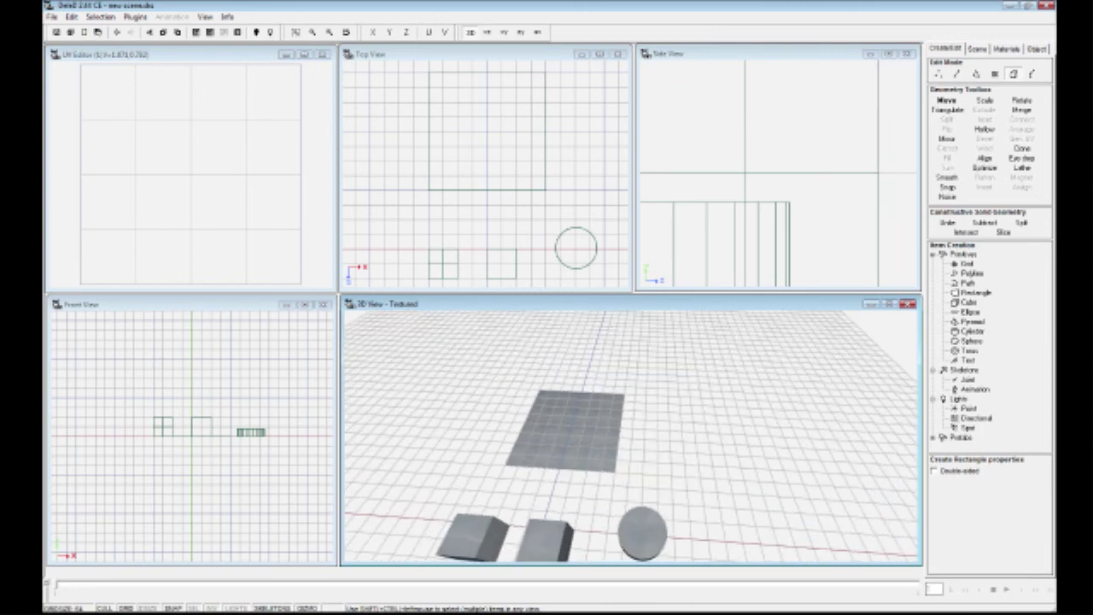